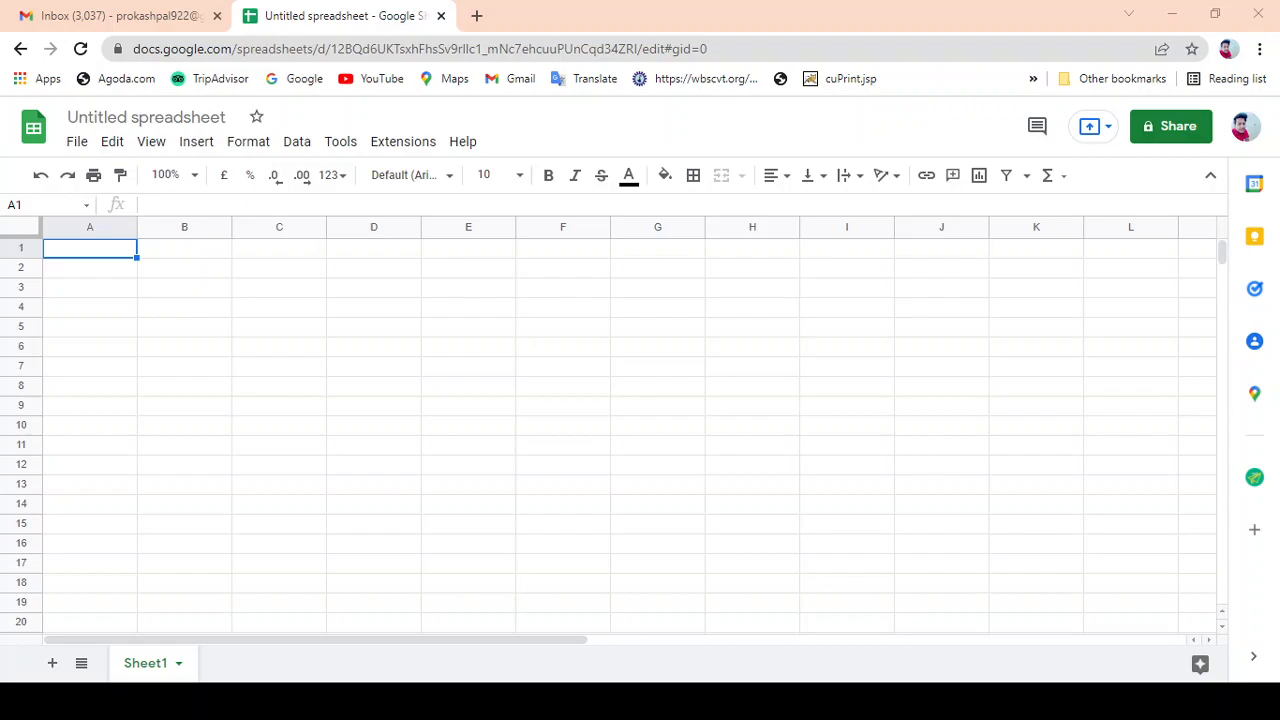
# - Open the Google Workspace Marketplace to browse add-ons for the spreadsheet
pyautogui.click(419, 144)
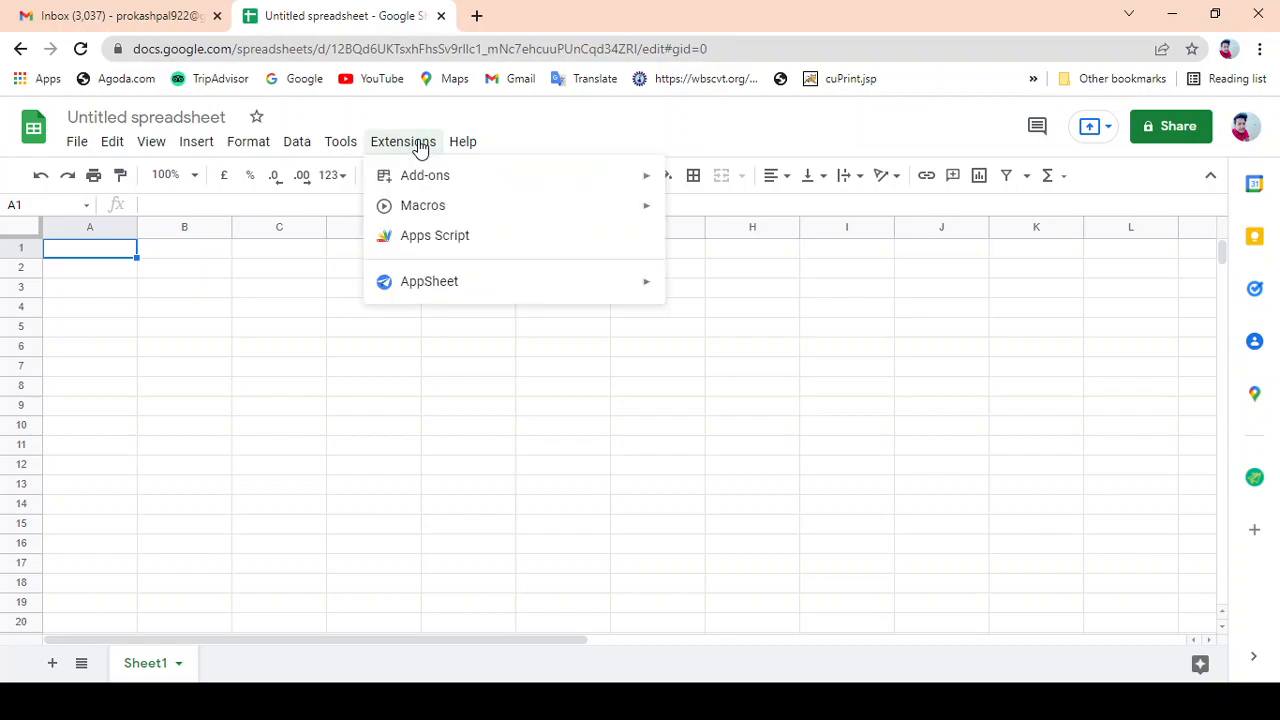
pyautogui.moveTo(421, 187)
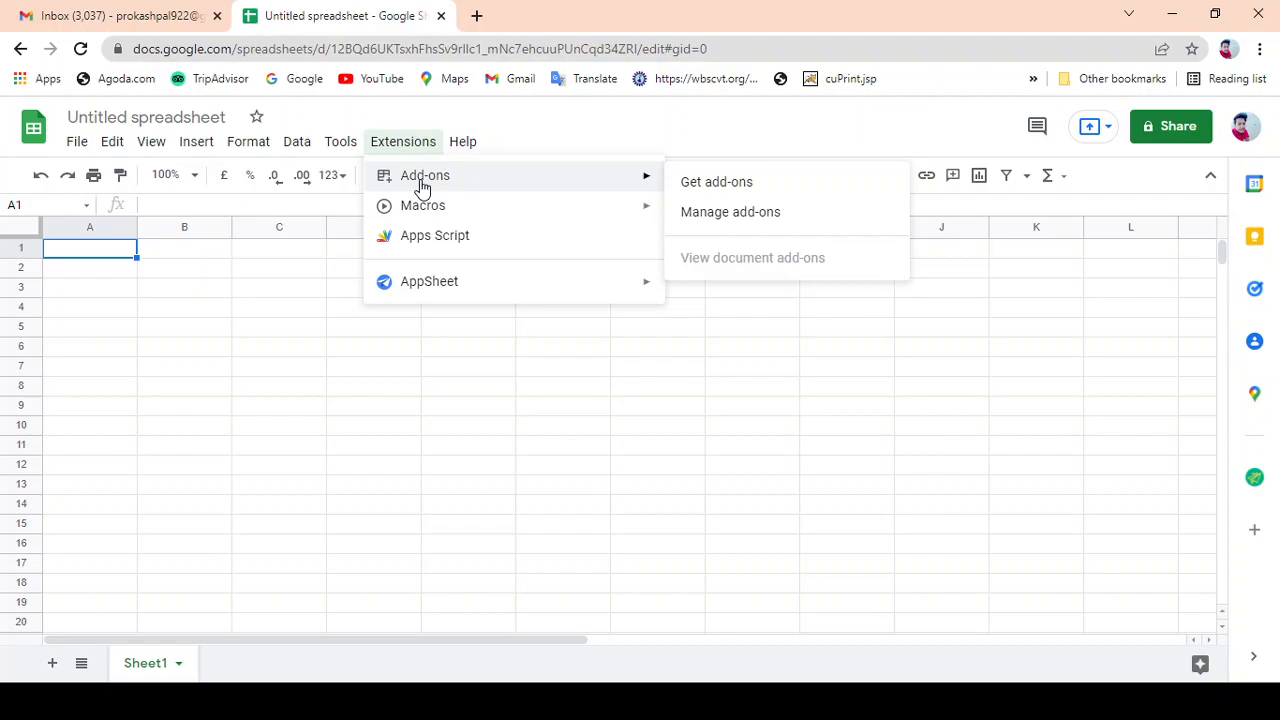
pyautogui.click(717, 182)
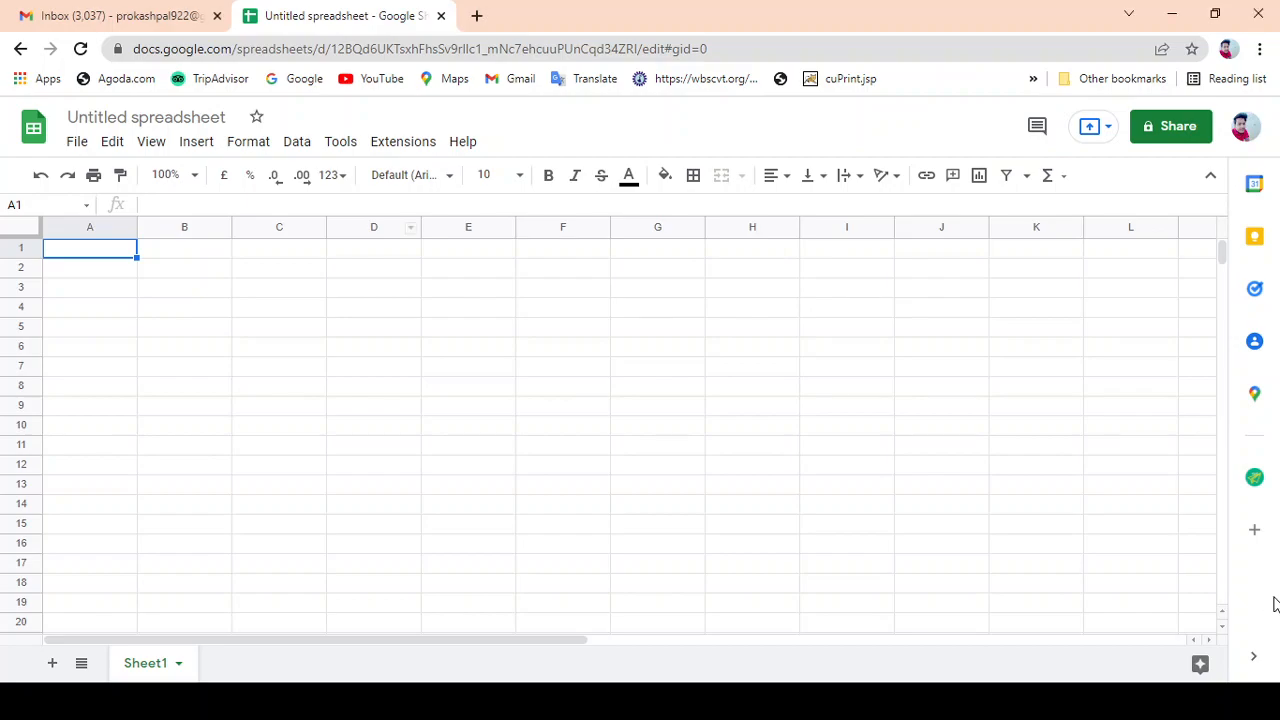
pyautogui.click(393, 148)
pyautogui.moveTo(406, 186)
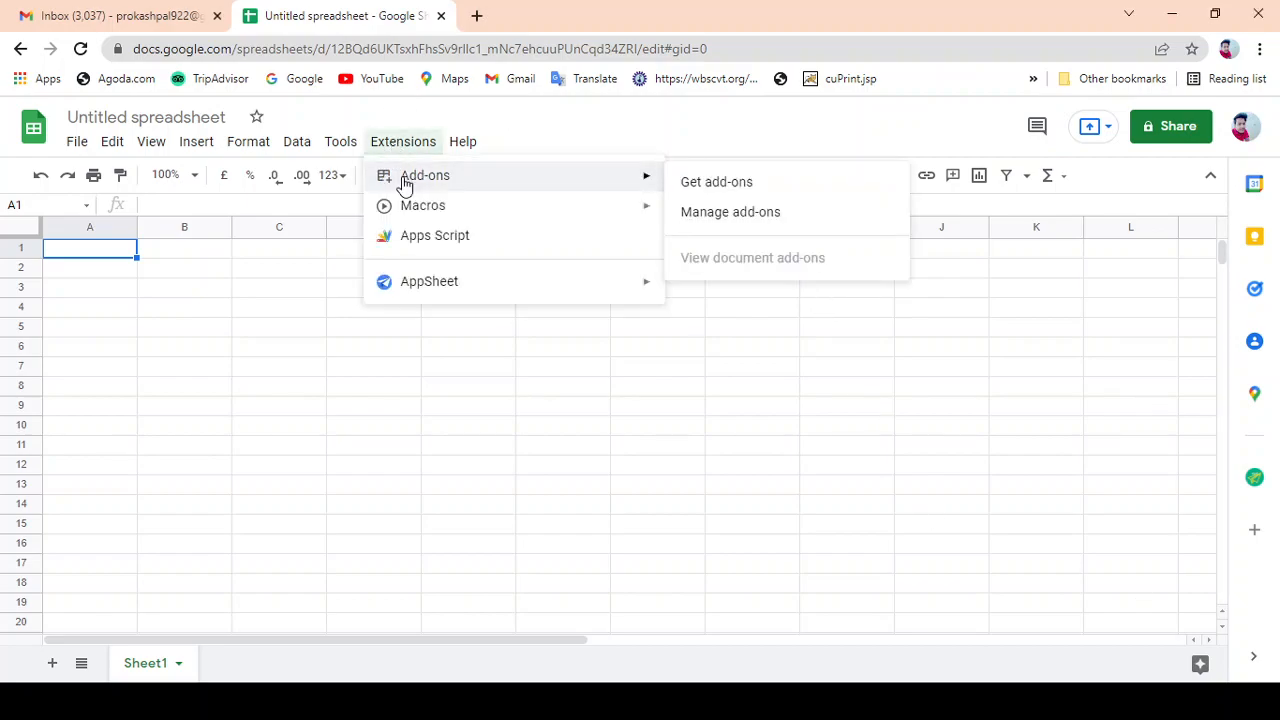
pyautogui.click(679, 185)
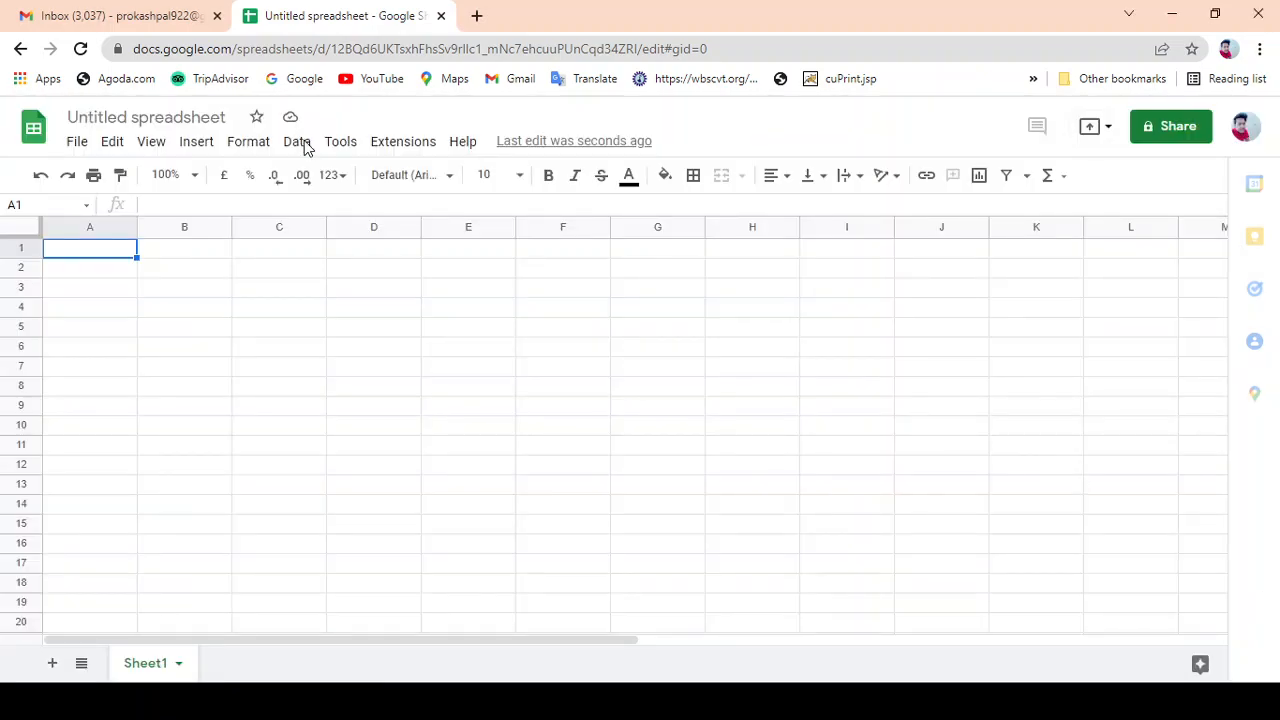
pyautogui.click(393, 148)
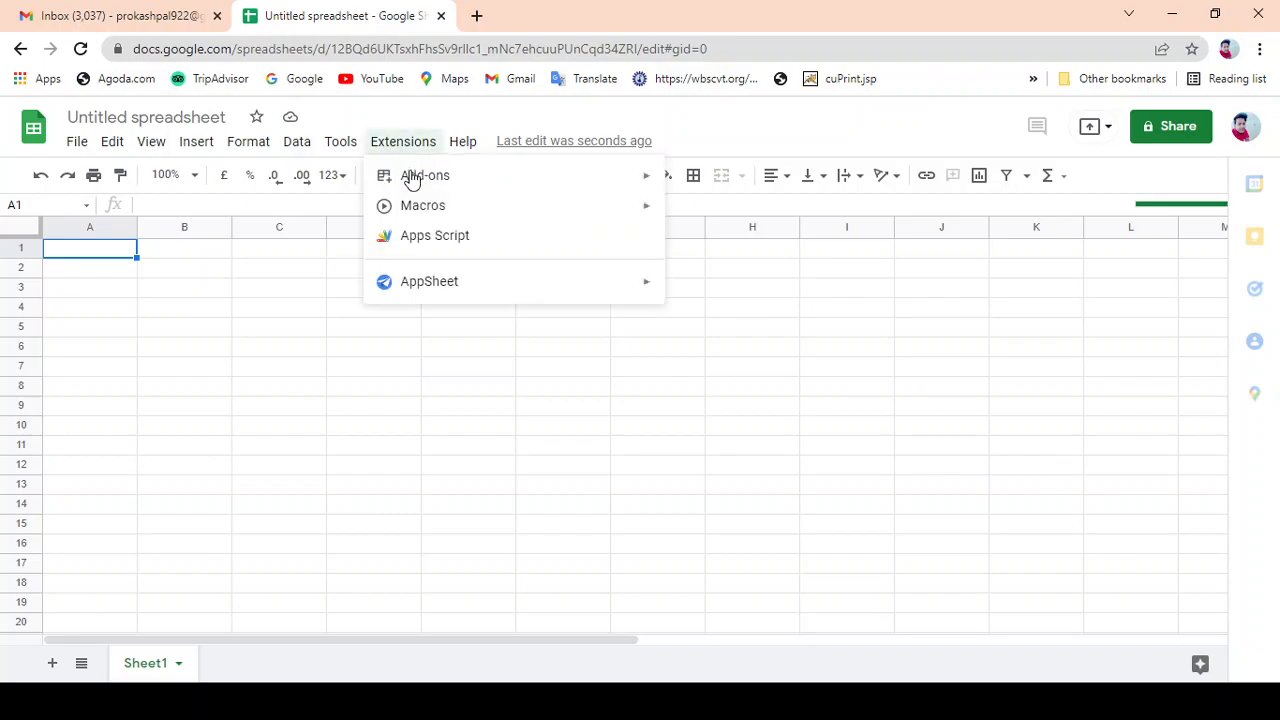
pyautogui.moveTo(411, 178)
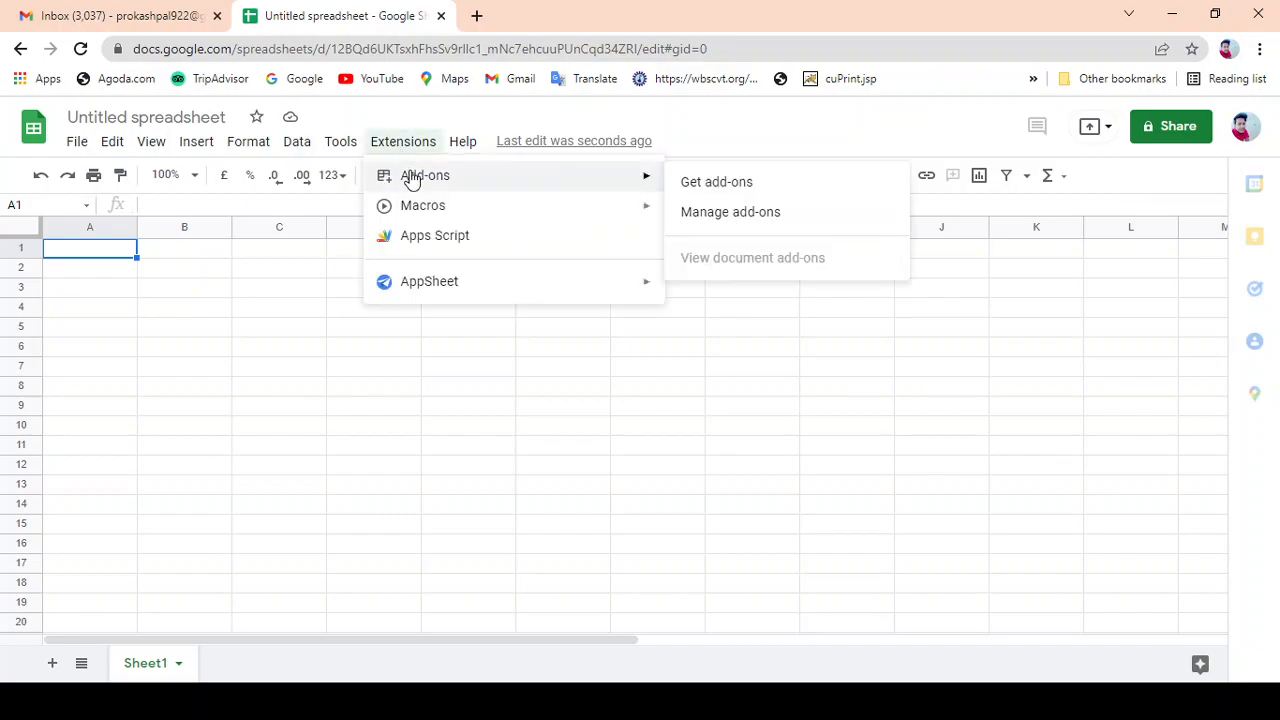
pyautogui.click(743, 191)
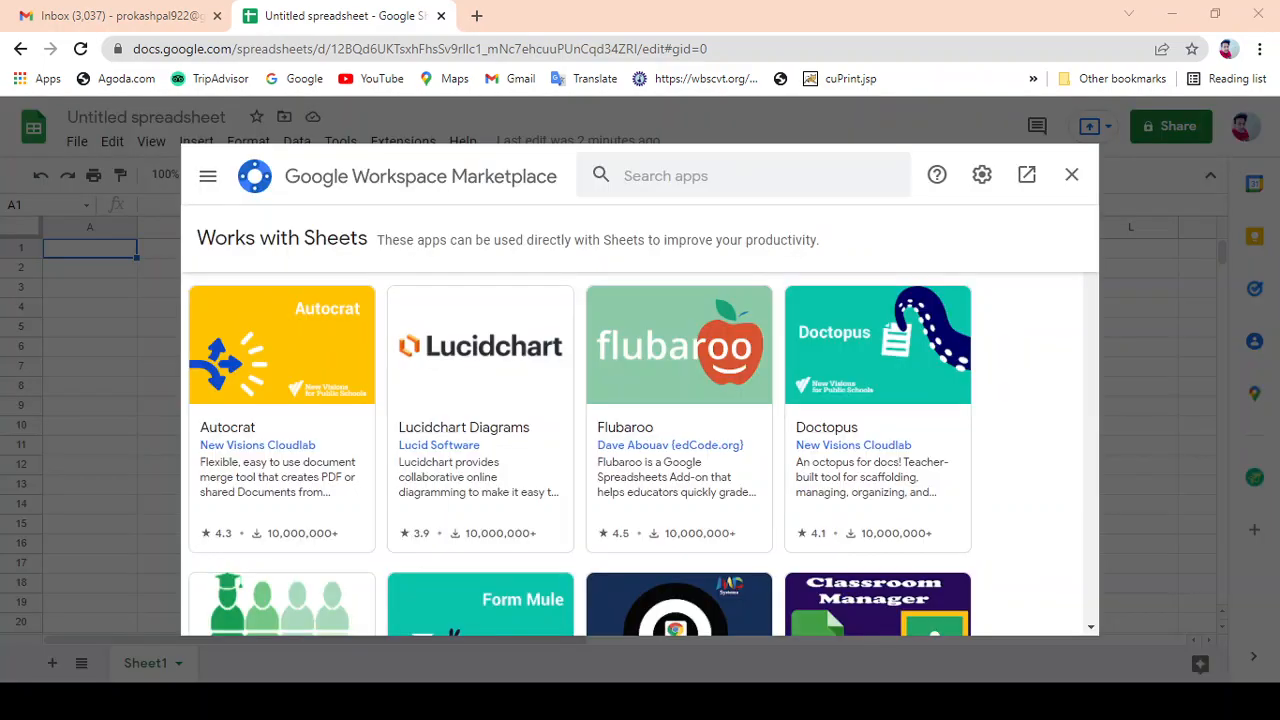
# - Search the marketplace for "Yet Another Mail Merge: Mail Merge for Gmail"
pyautogui.click(1266, 602)
pyautogui.click(689, 185)
pyautogui.write('ye')
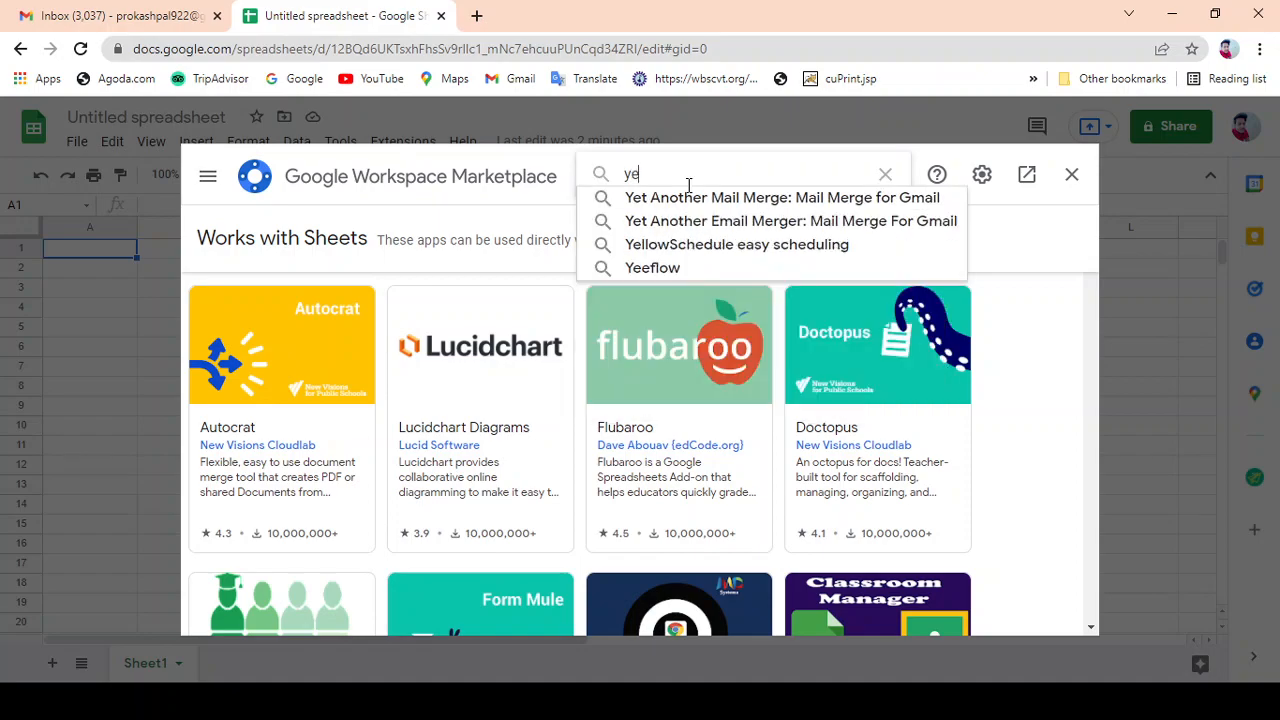
pyautogui.press('Down')
pyautogui.press('Return')
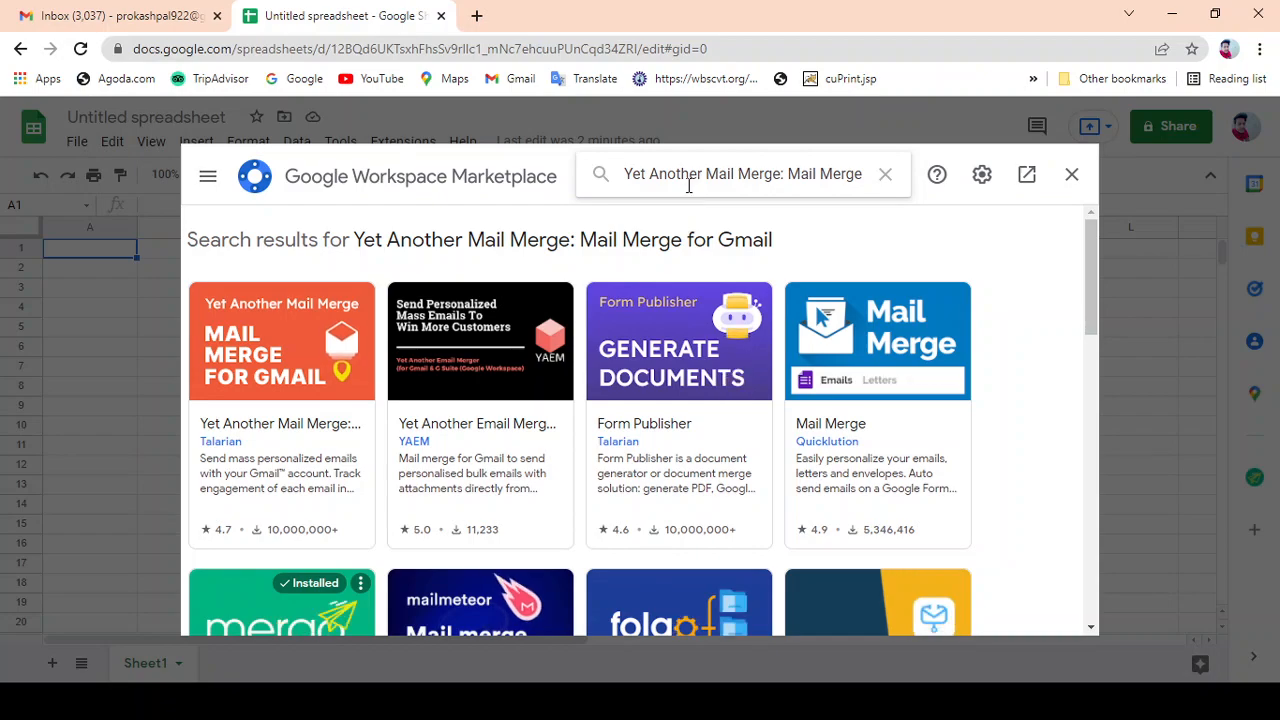
# - View the Mergo mail merge listing among the search results and close the marketplace
pyautogui.moveTo(1094, 282); pyautogui.dragTo(1090, 362)
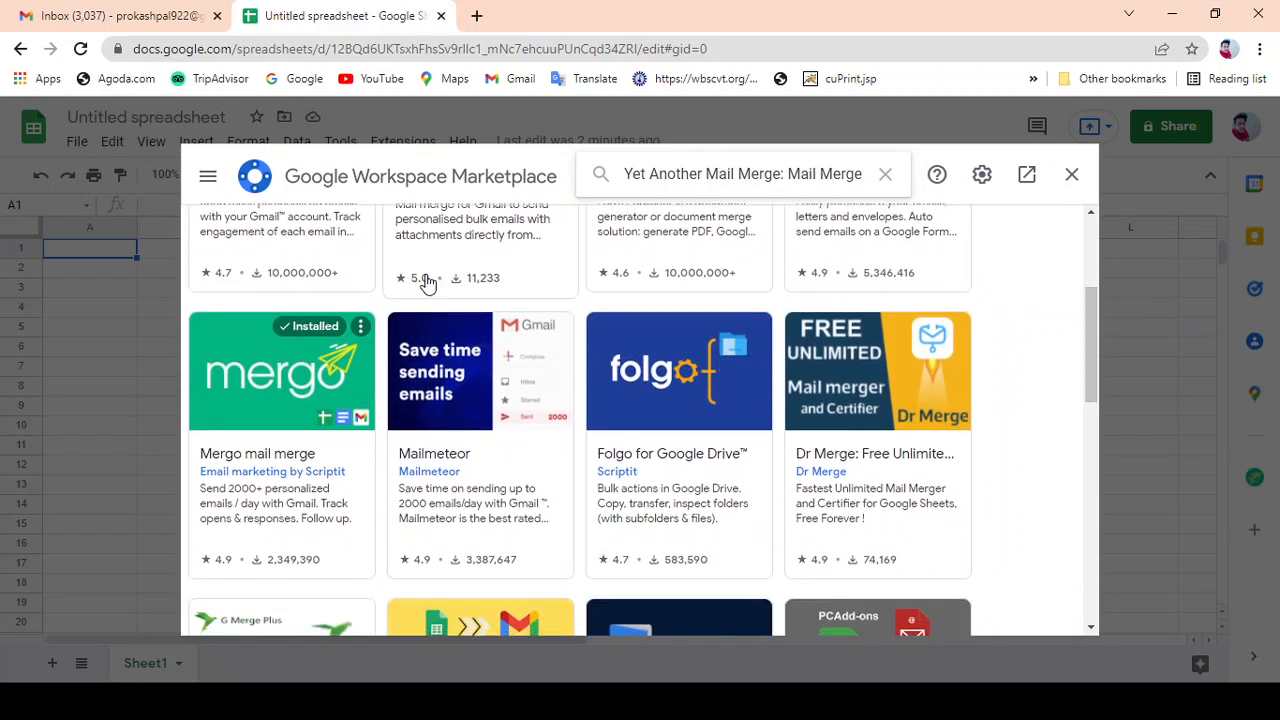
pyautogui.click(231, 374)
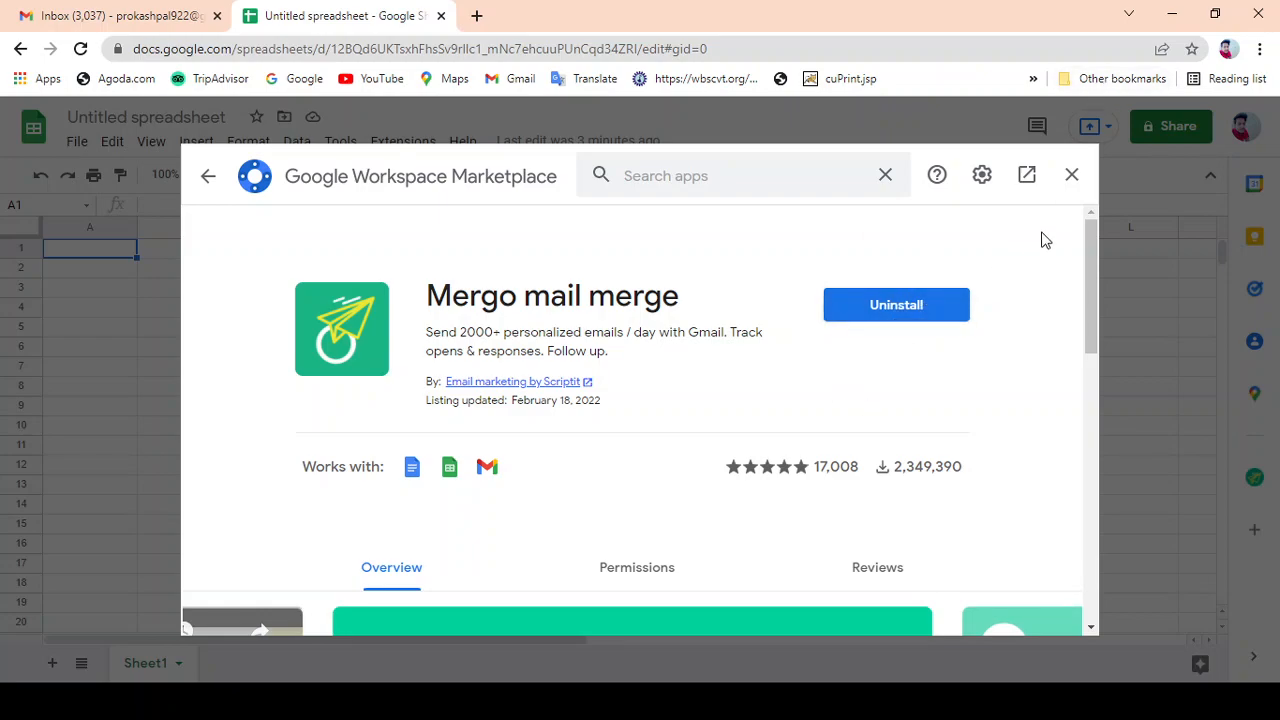
pyautogui.click(1071, 176)
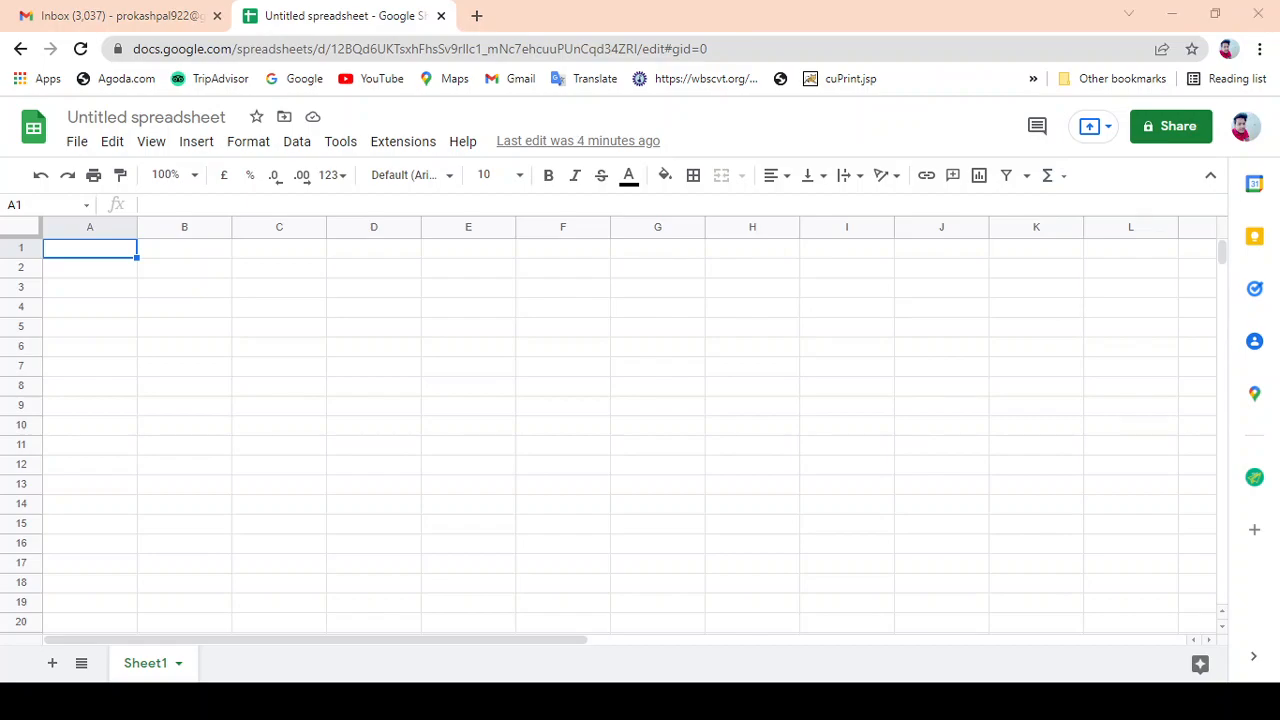
# - Enter the column headers NAME and EMAIL Adress in cells A1 and B1
pyautogui.click(1273, 610)
pyautogui.write('NAME')
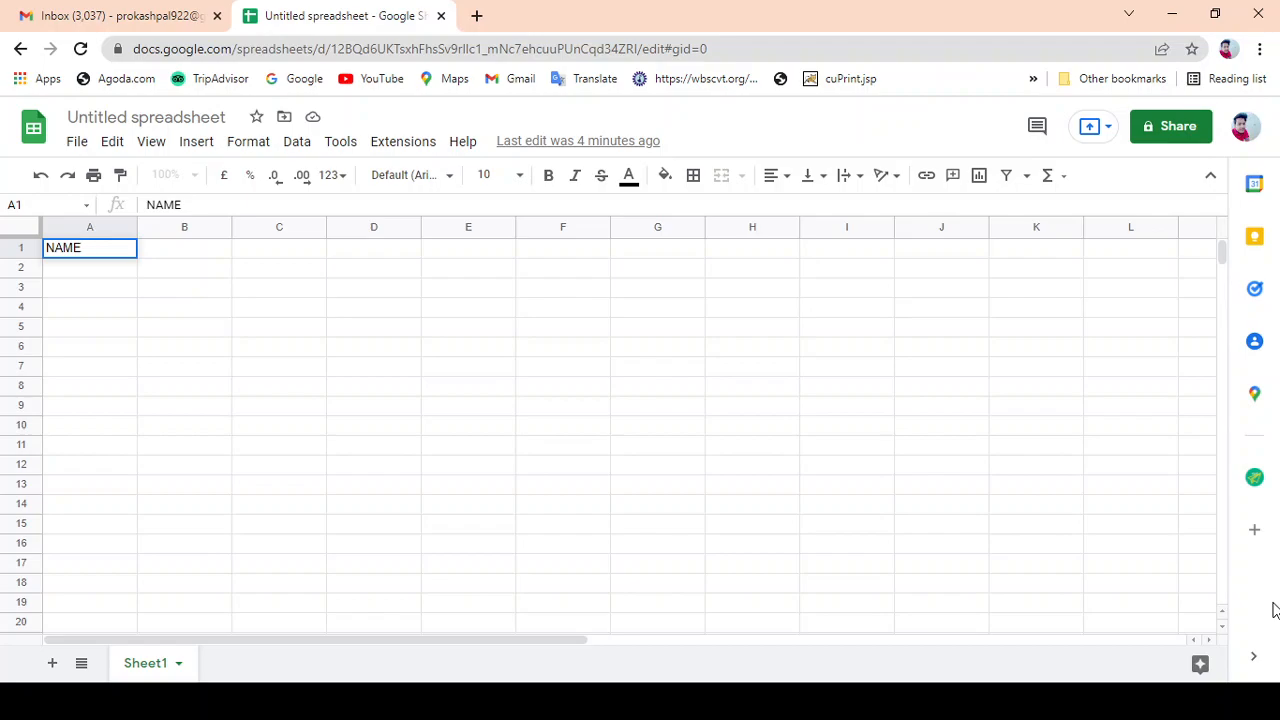
pyautogui.press('Tab')
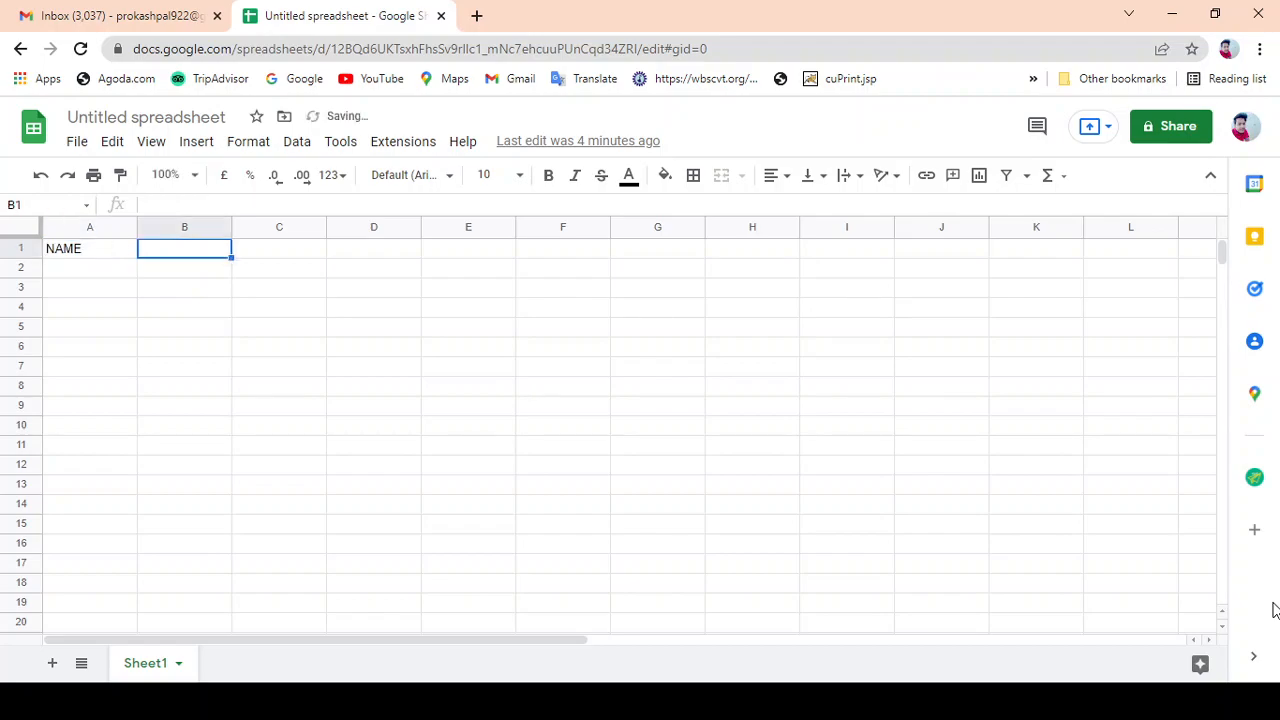
pyautogui.write('EMAIL')
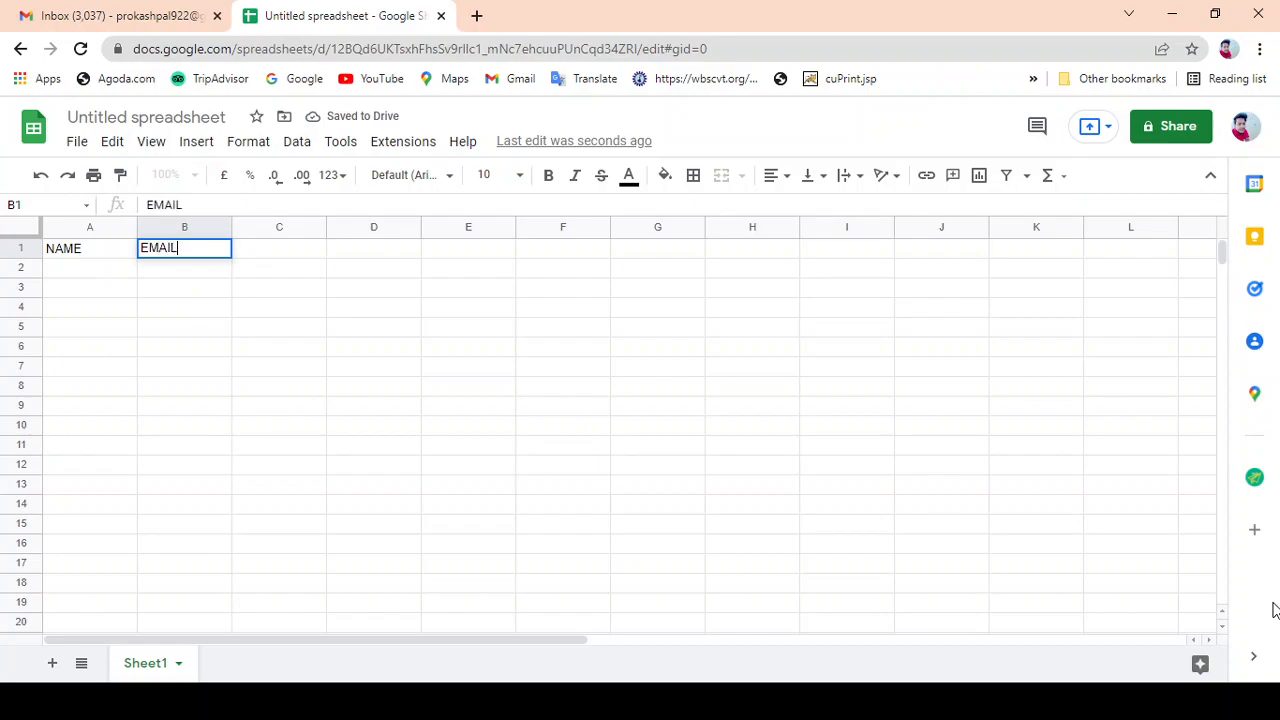
pyautogui.write(' Adress')
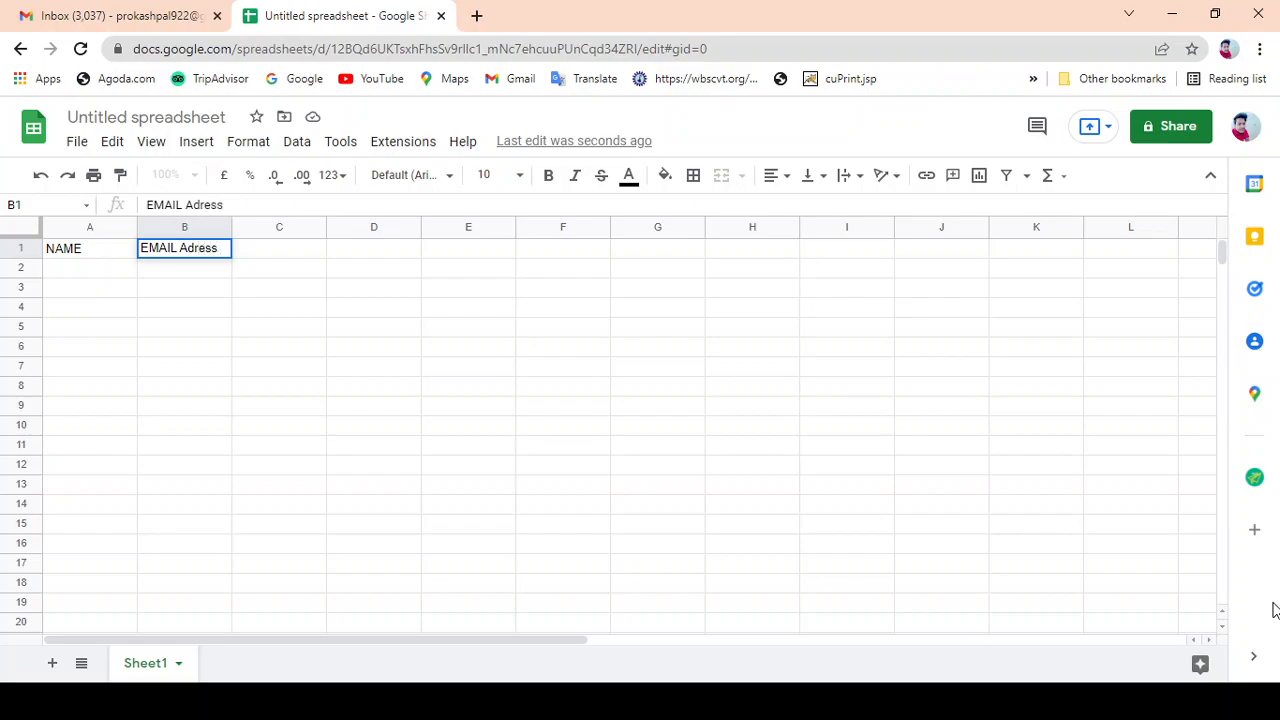
pyautogui.press('Return')
# - Enter the first recipient's name in cell A2 under the name header
pyautogui.press('Left')
pyautogui.press('Down')
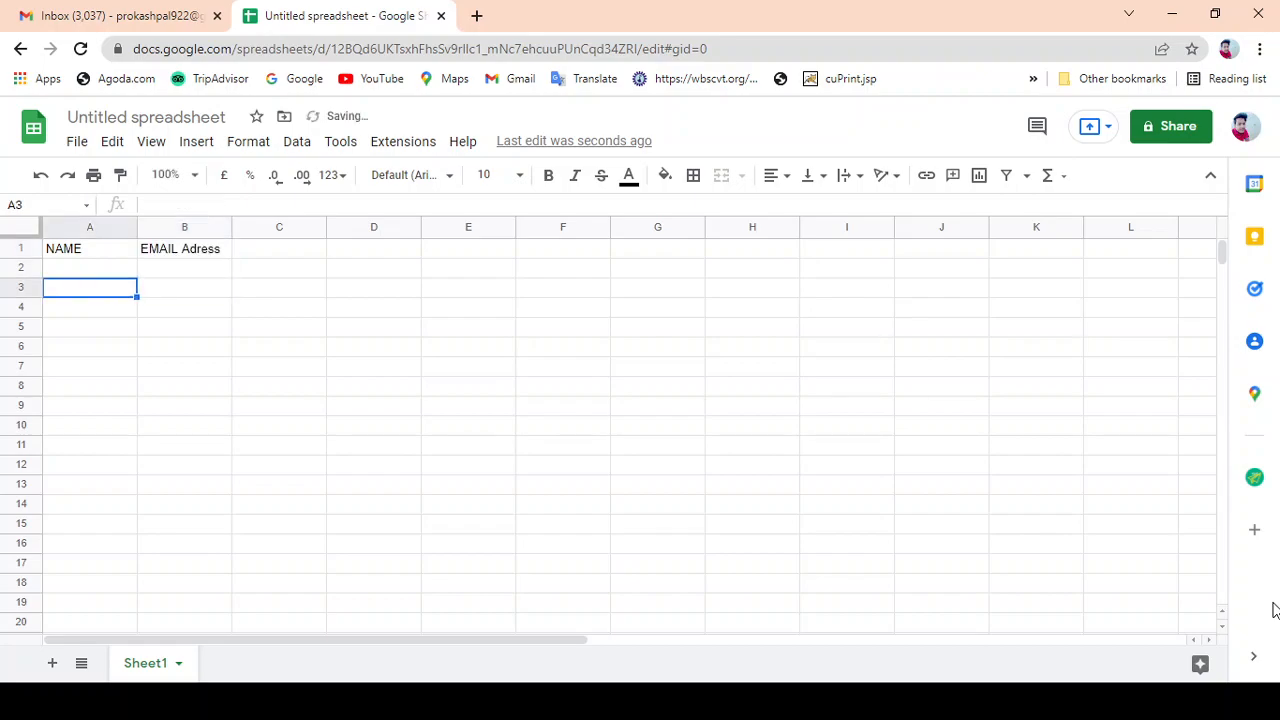
pyautogui.press('Up')
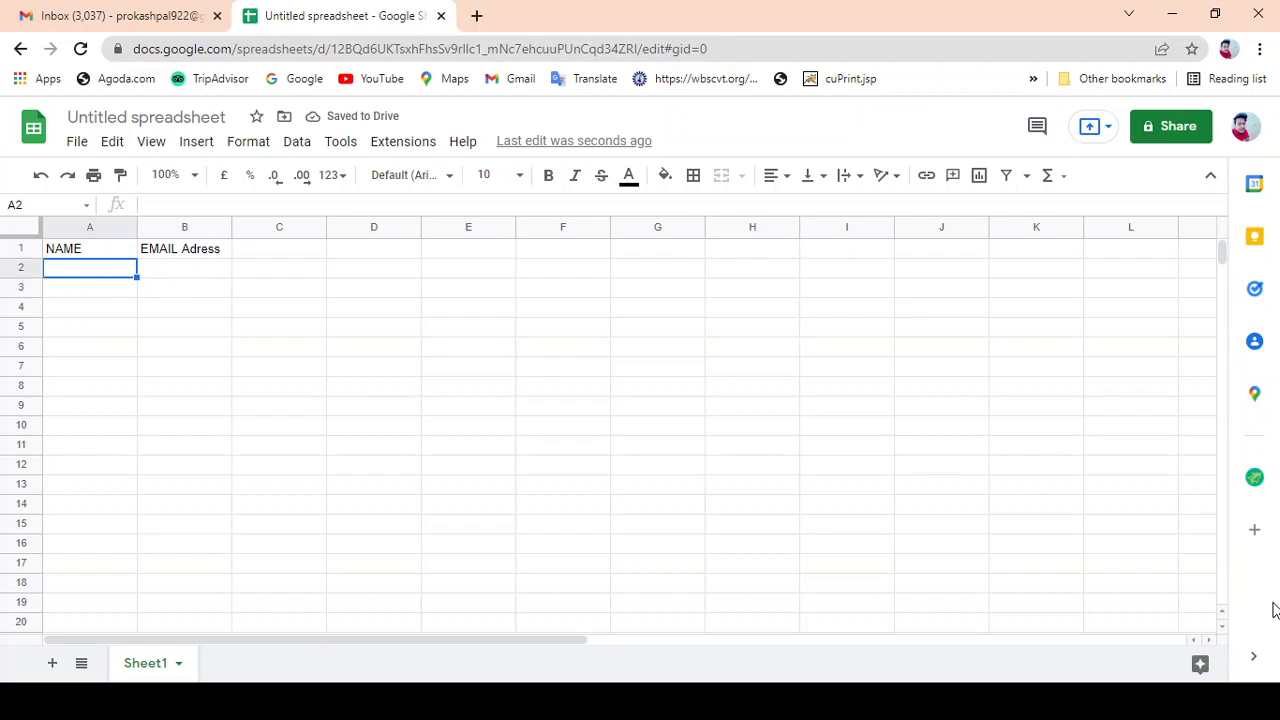
pyautogui.write('pr')
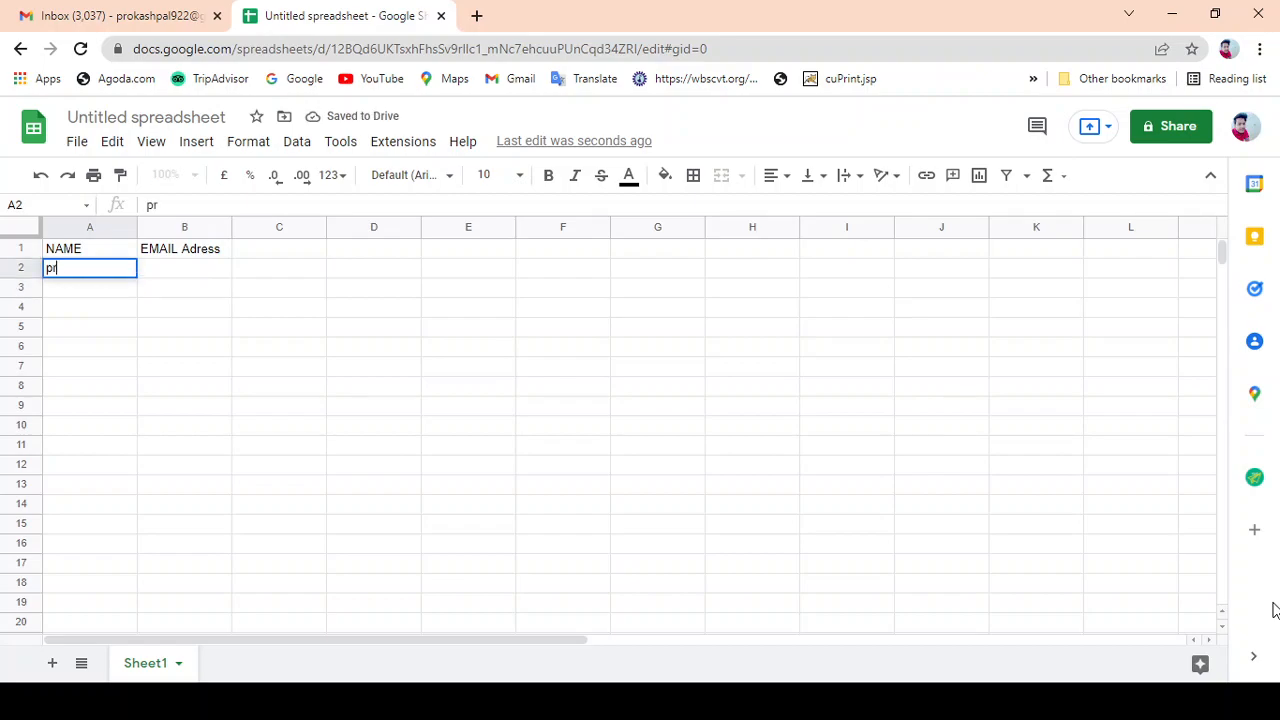
pyautogui.press('BackSpace')
pyautogui.press('BackSpace')
pyautogui.write('Sayan')
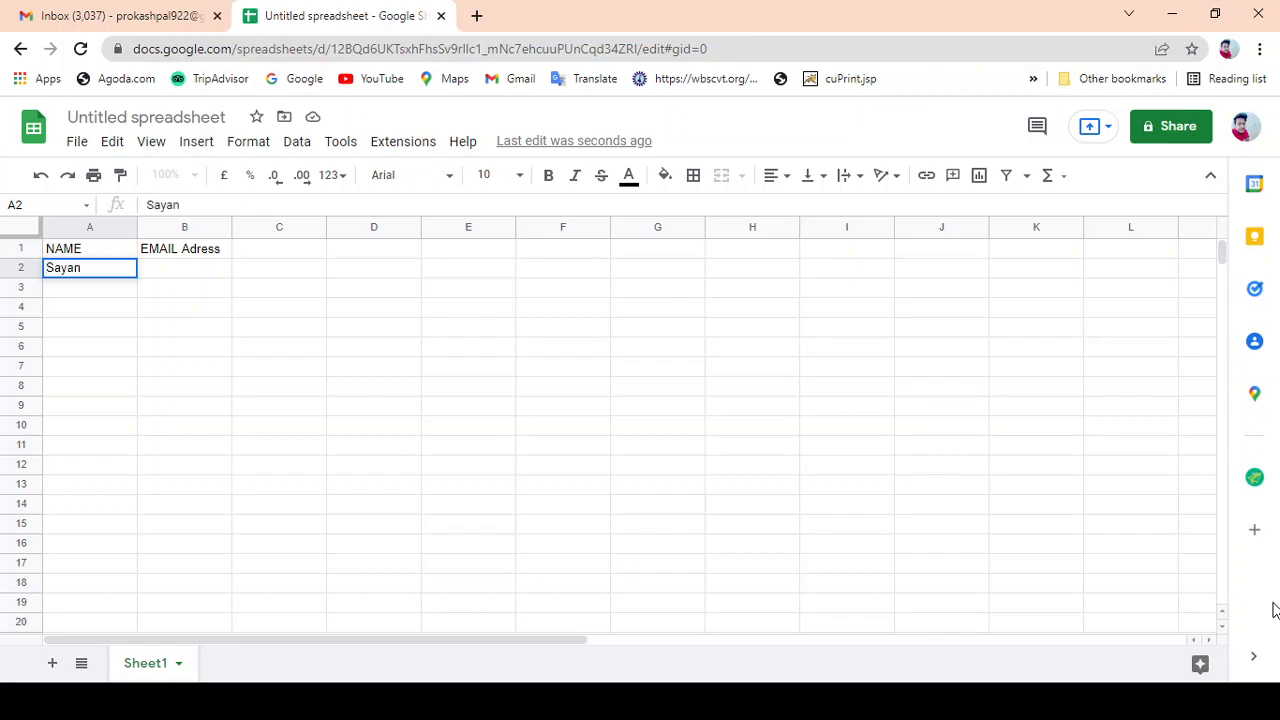
pyautogui.press('Tab')
pyautogui.press('Down')
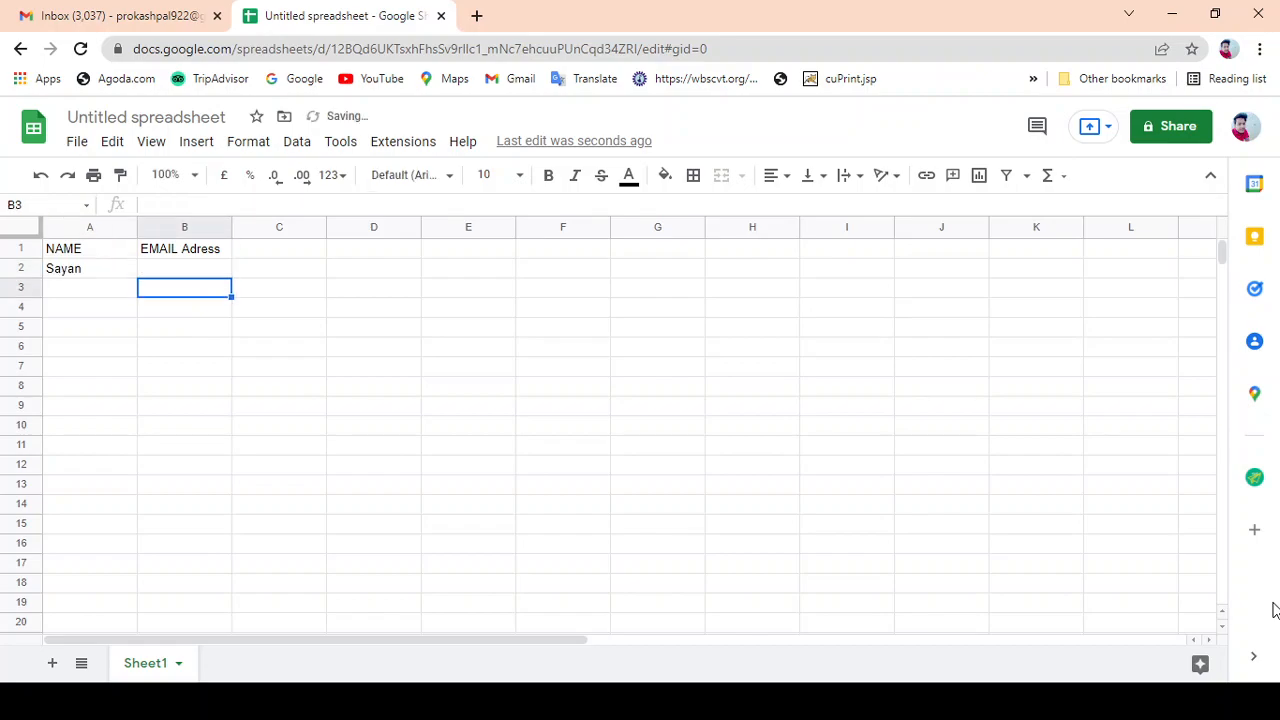
pyautogui.press('Left')
pyautogui.press('Down')
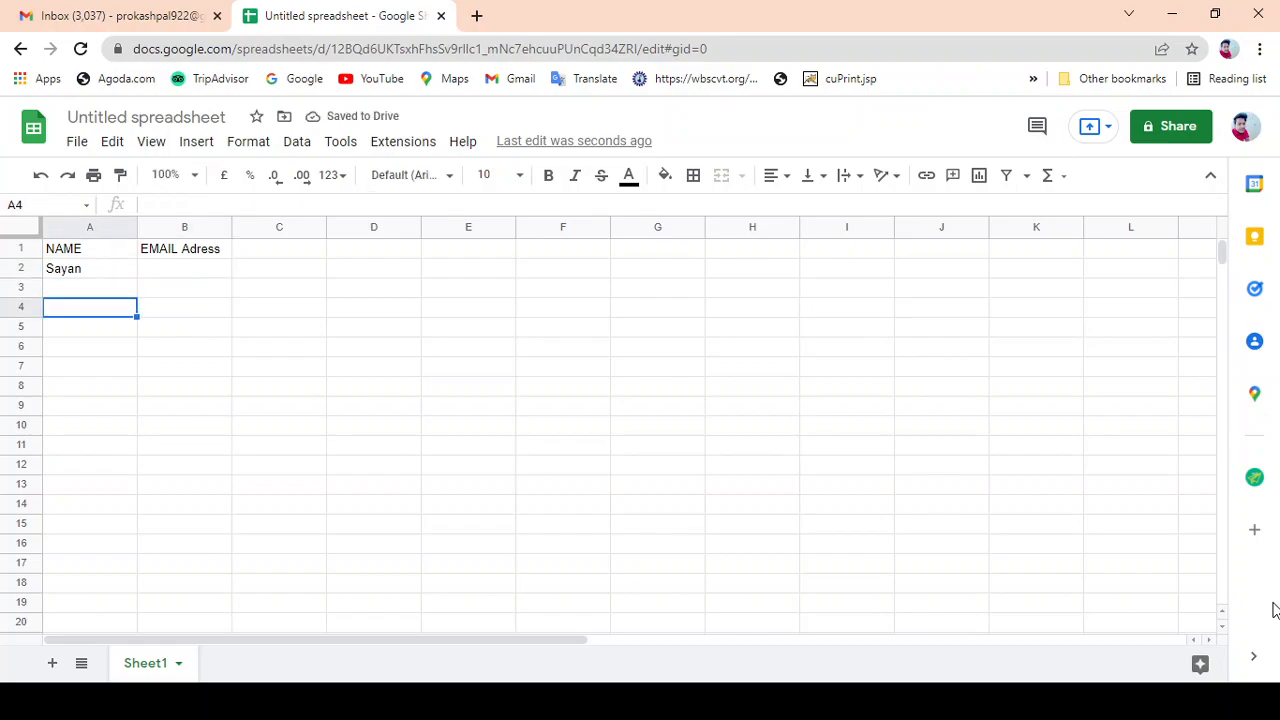
pyautogui.press('Down')
pyautogui.press('Down')
pyautogui.press('Down')
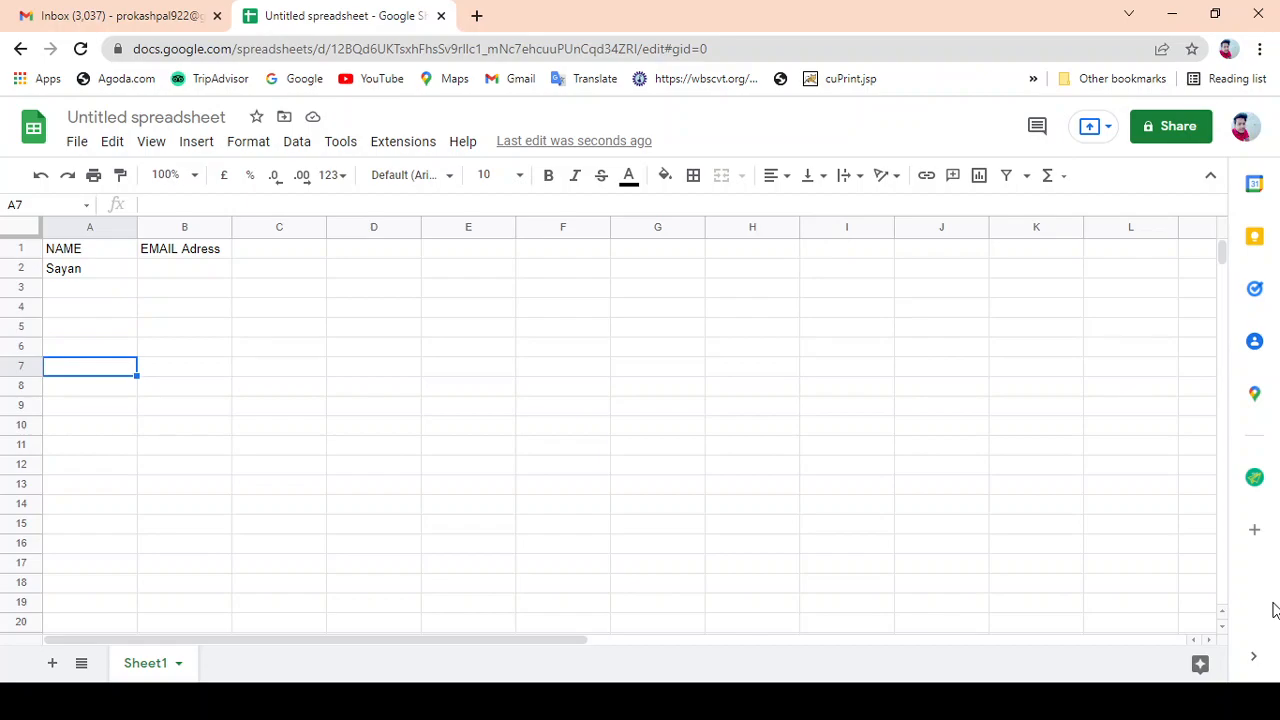
pyautogui.click(1264, 701)
# - Replace the headers in cells A1 and B1 with Name and Email Adress
pyautogui.click(128, 255)
pyautogui.press('Delete')
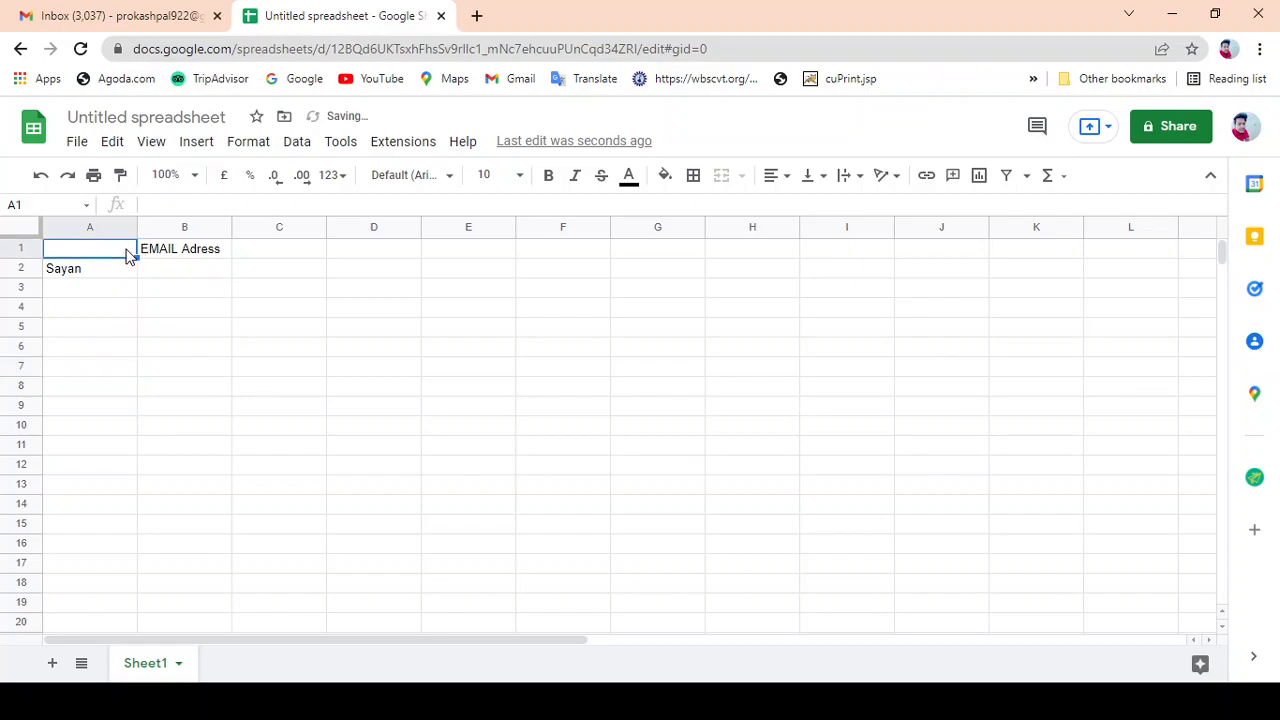
pyautogui.write('Name')
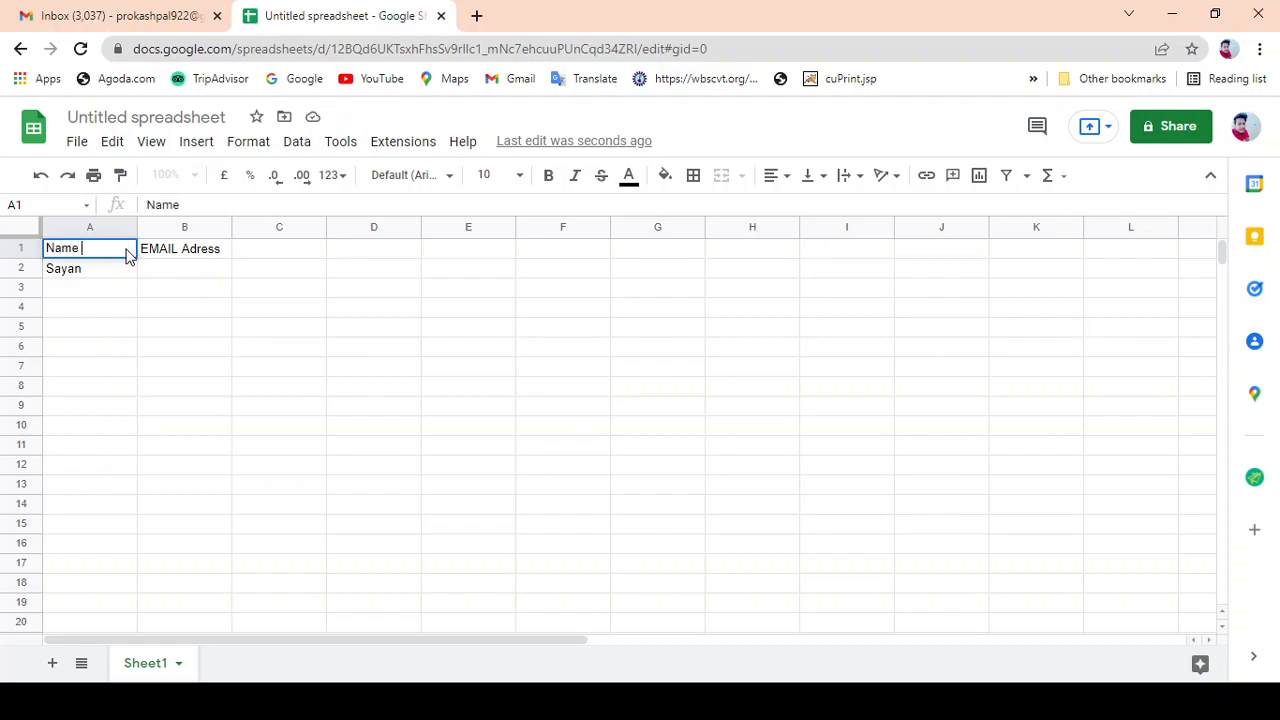
pyautogui.press('Tab')
pyautogui.write('E')
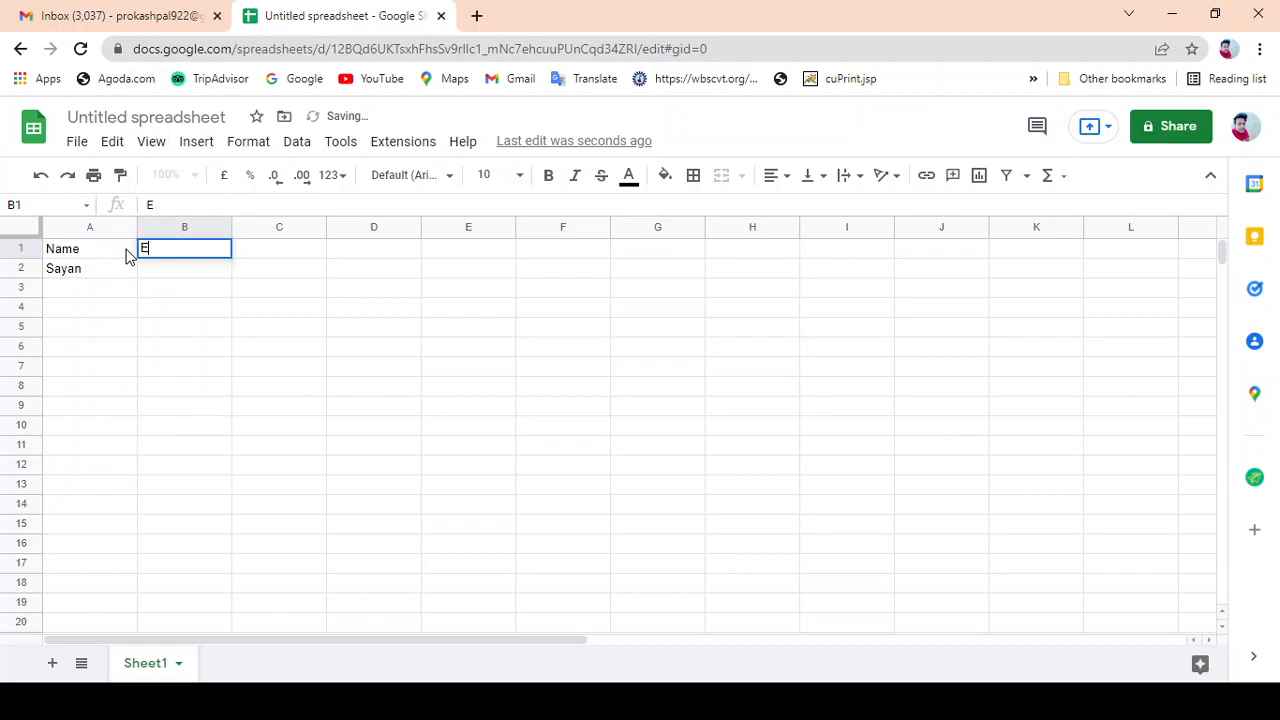
pyautogui.write('mail ')
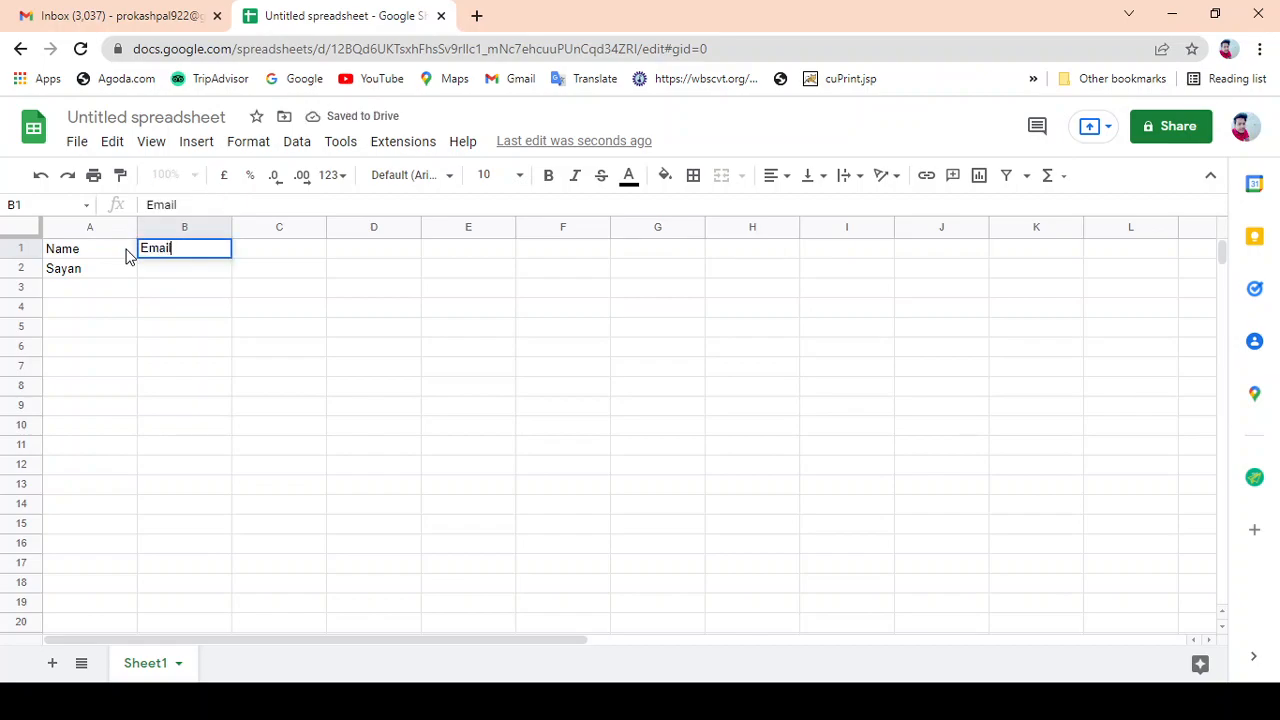
pyautogui.write('Adress')
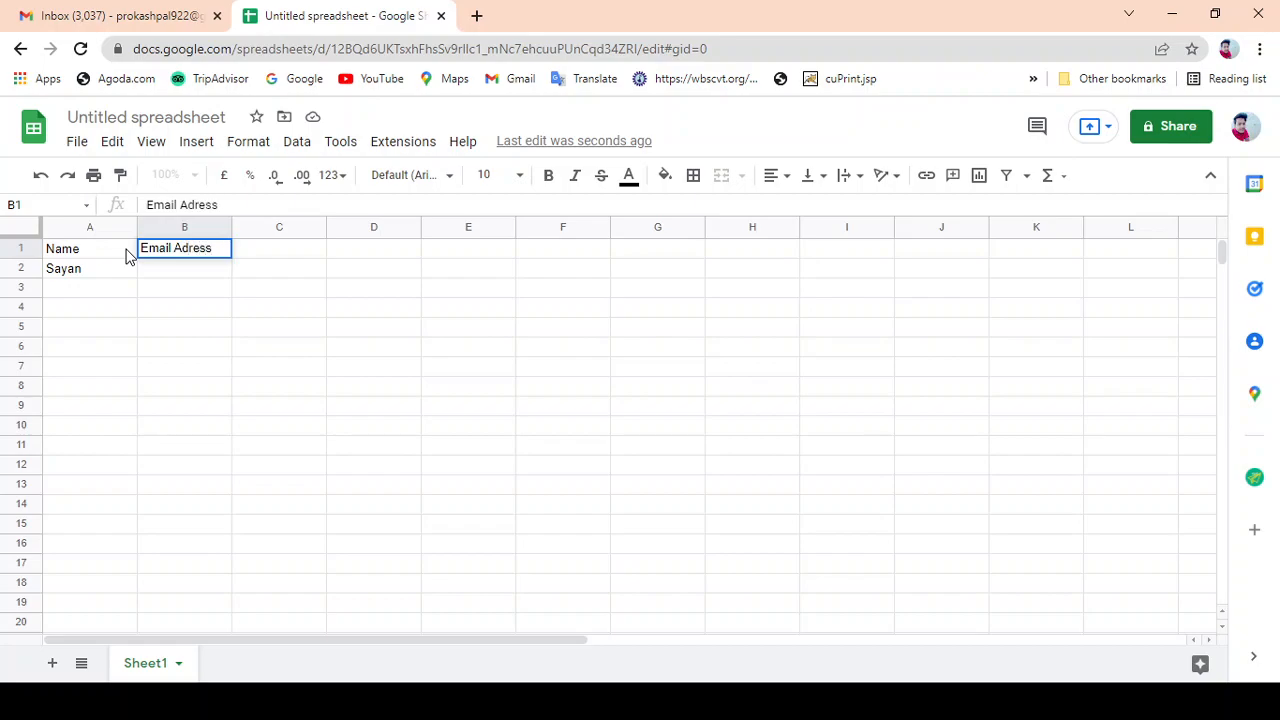
pyautogui.click(127, 256)
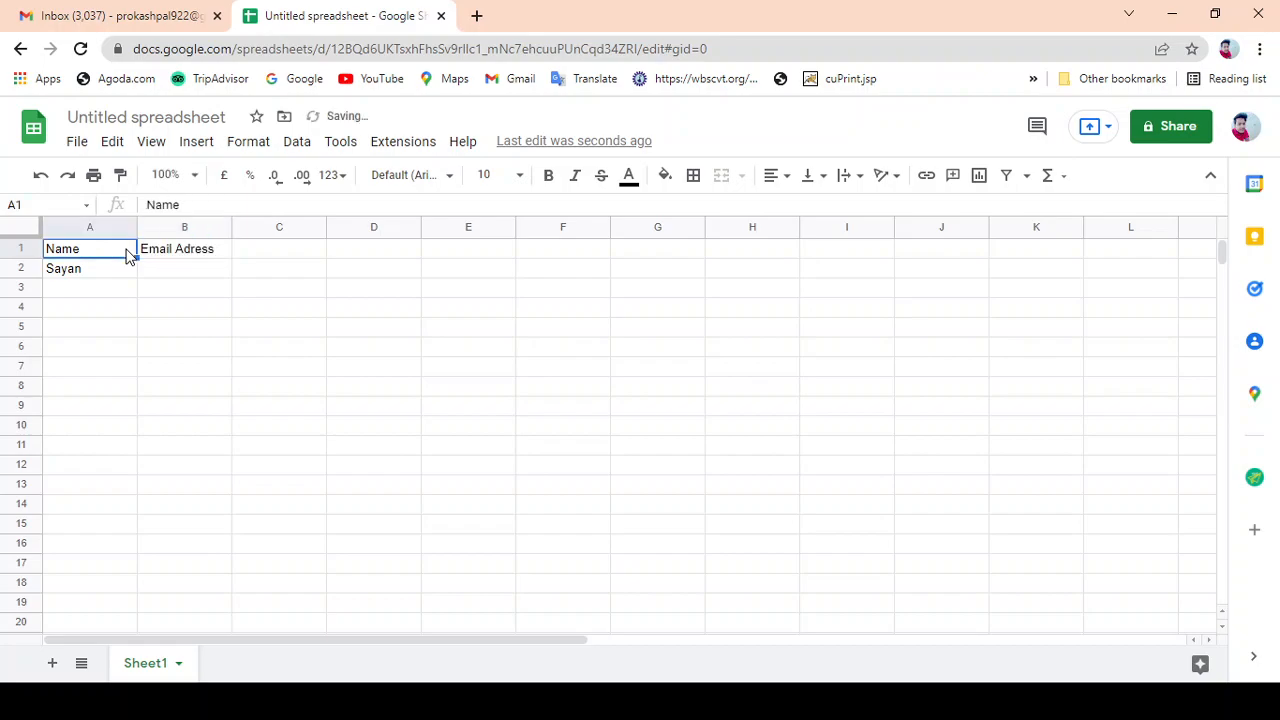
# - Correct the spelling of the header in cell B1 to Email Address
pyautogui.click(140, 256)
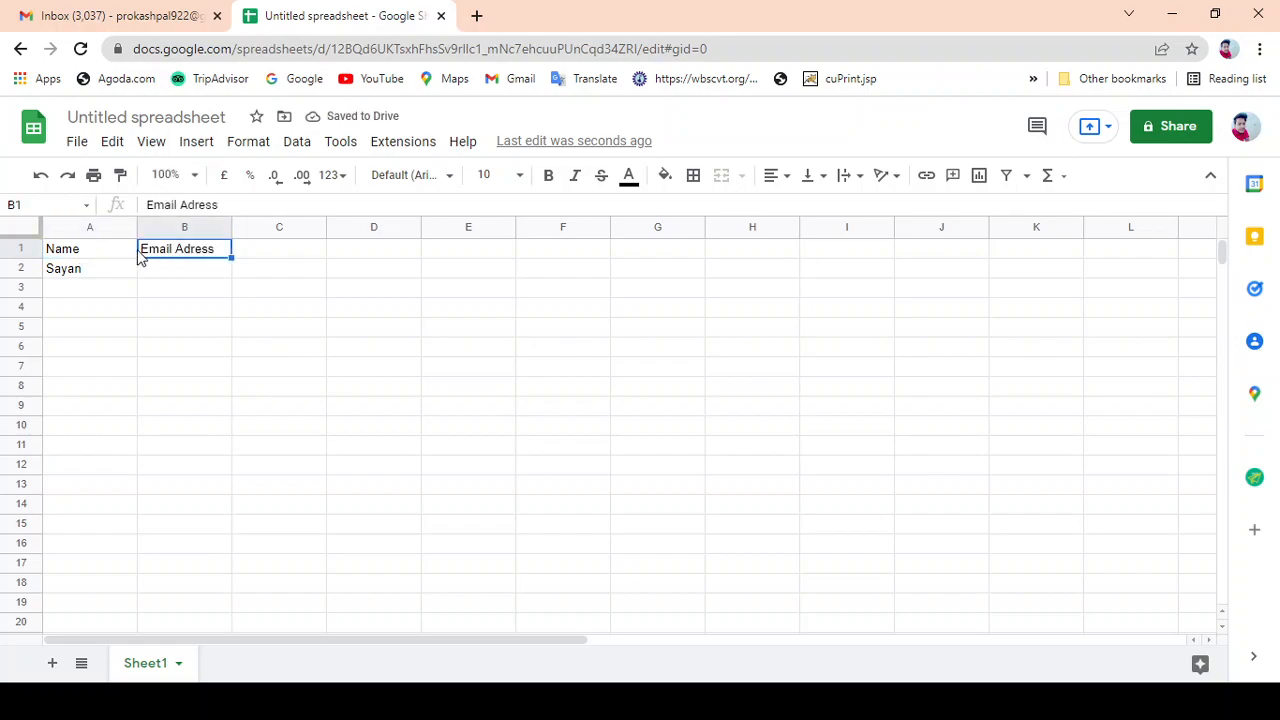
pyautogui.click(200, 207)
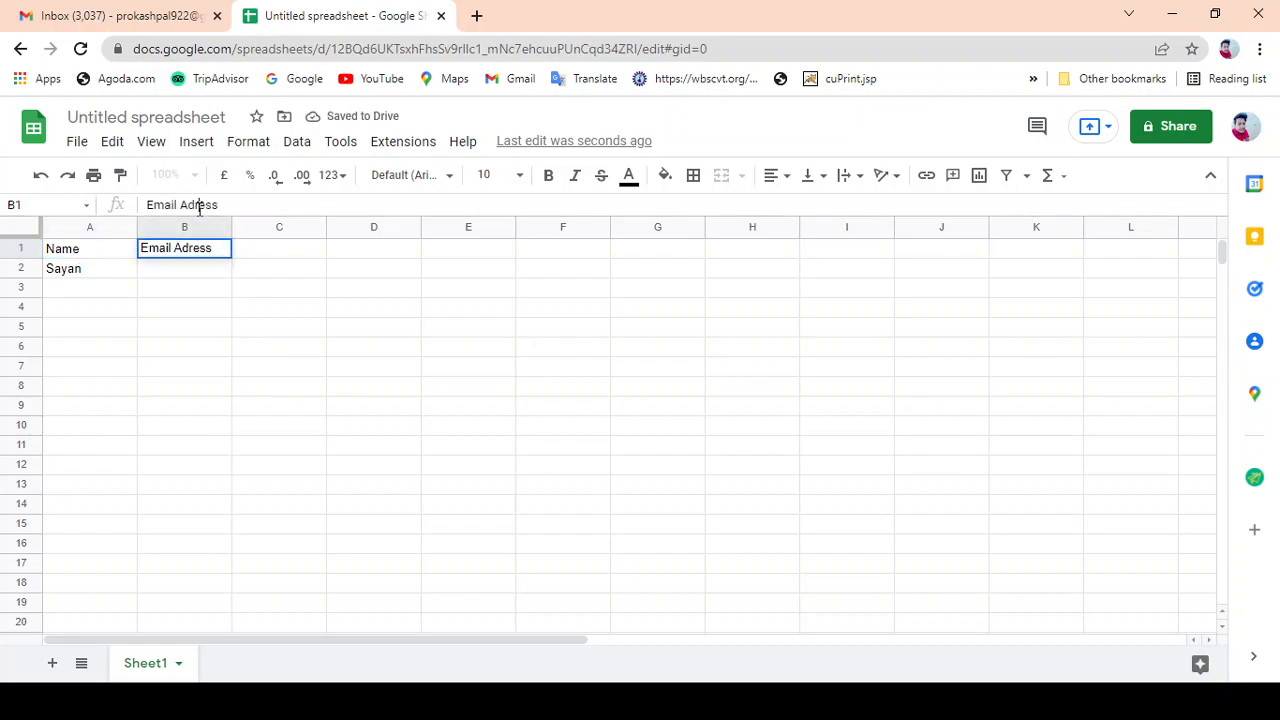
pyautogui.write('d')
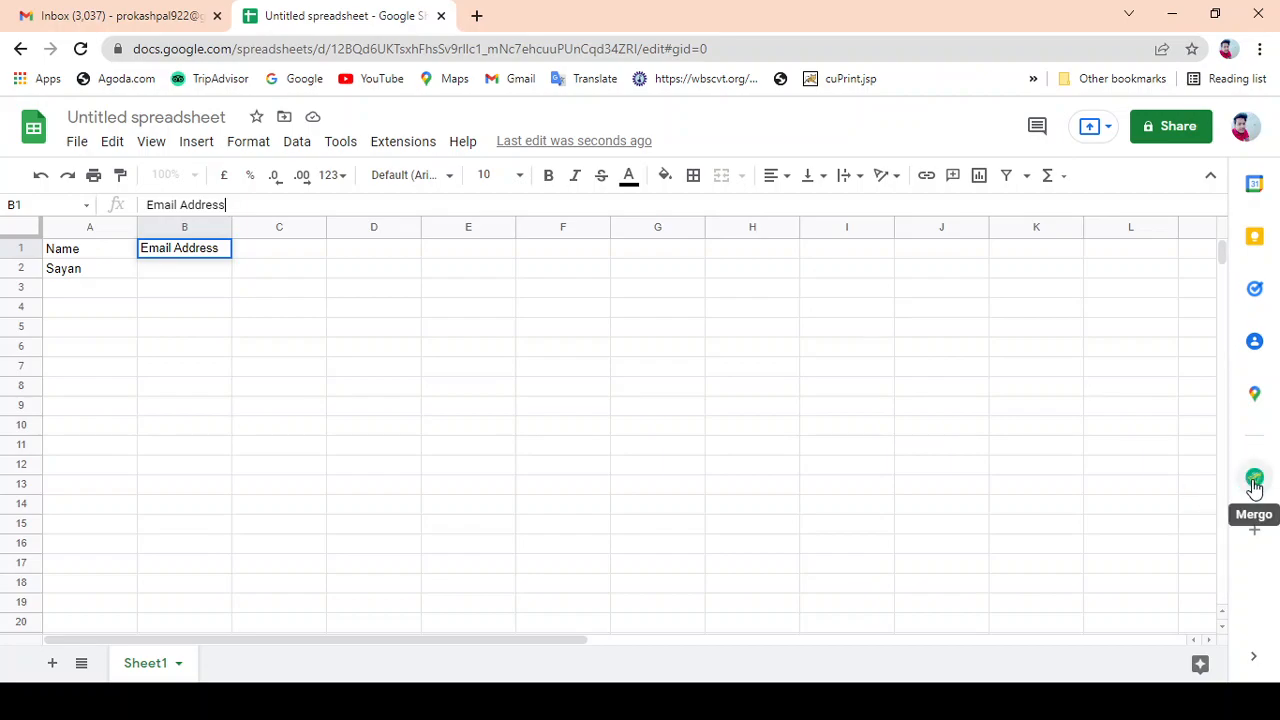
# - Open the Mail Merge form of the Mergo add-on and view the available Gmail drafts
pyautogui.click(1255, 484)
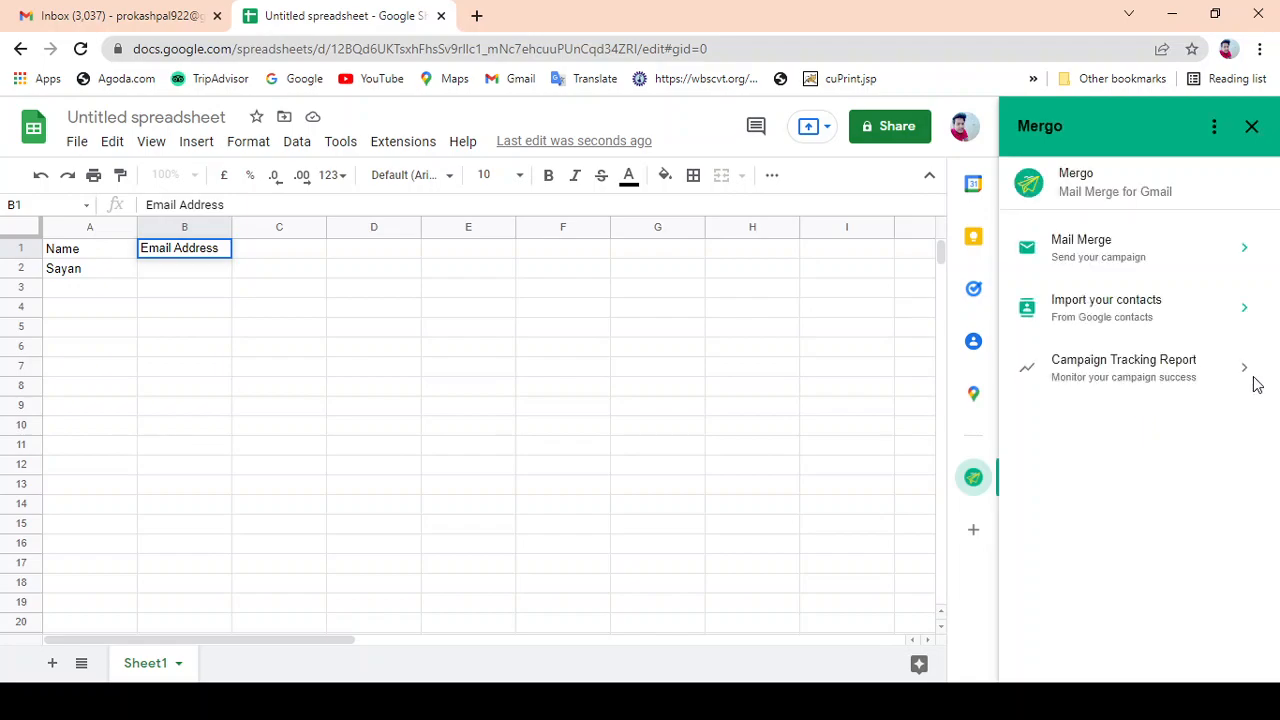
pyautogui.click(1147, 257)
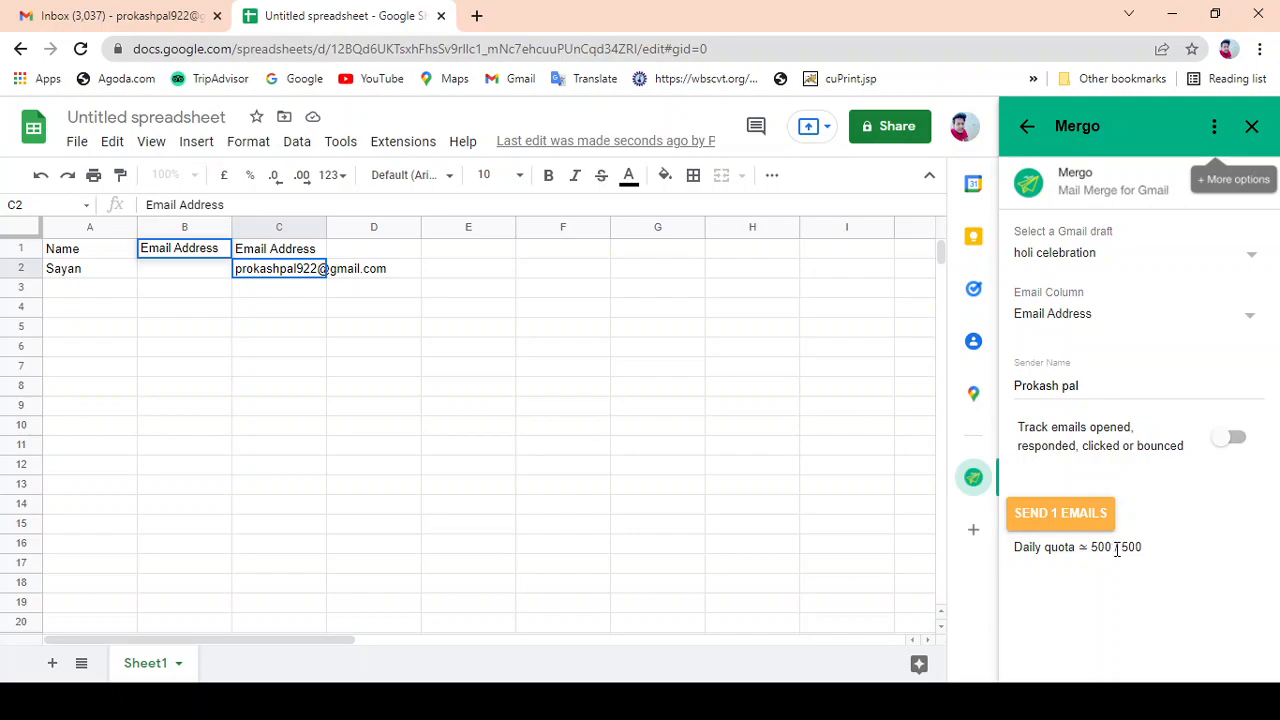
pyautogui.click(1172, 262)
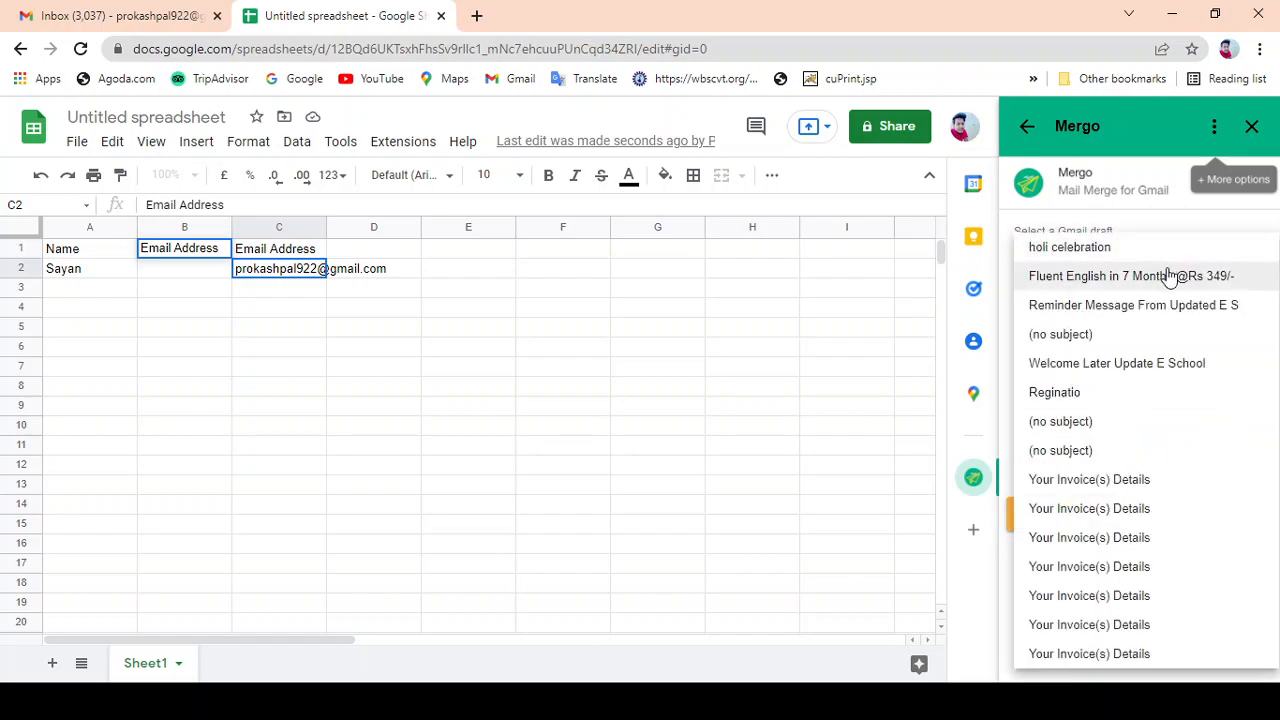
pyautogui.click(880, 343)
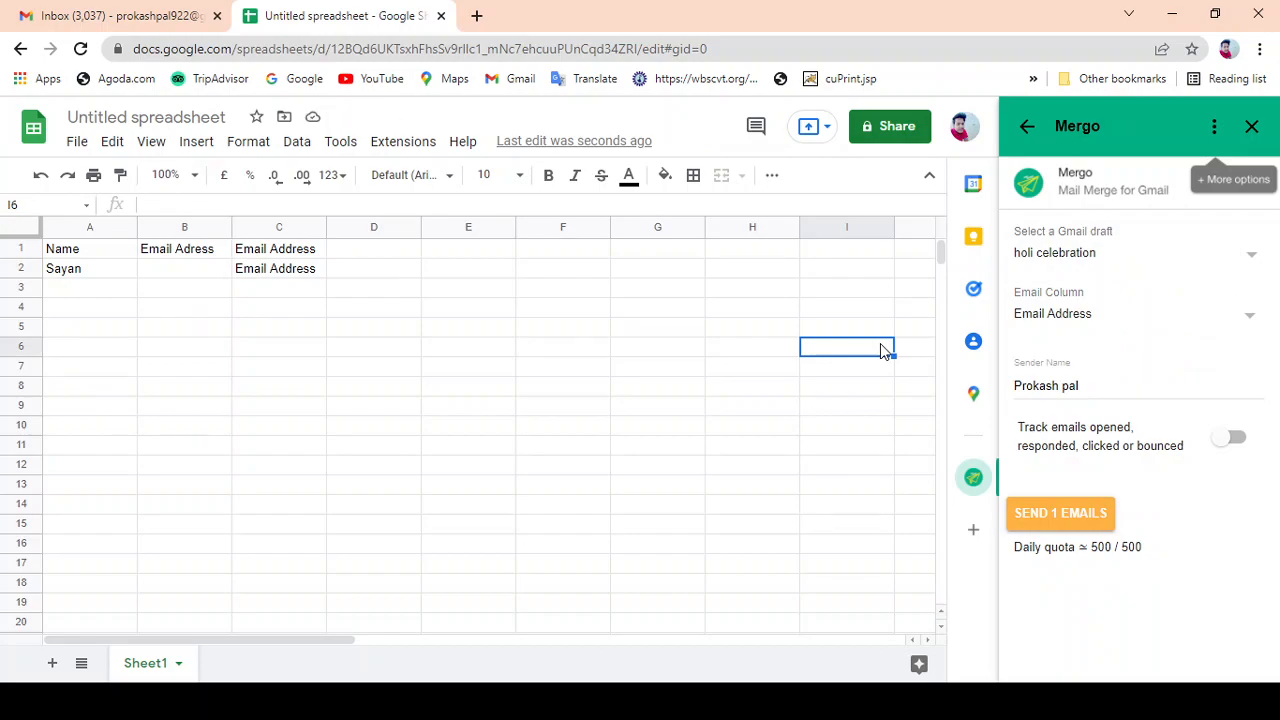
# - Choose the holi celebration Gmail draft and try to send the mail merge campaign
pyautogui.click(1080, 252)
pyautogui.click(1080, 252)
pyautogui.click(1097, 513)
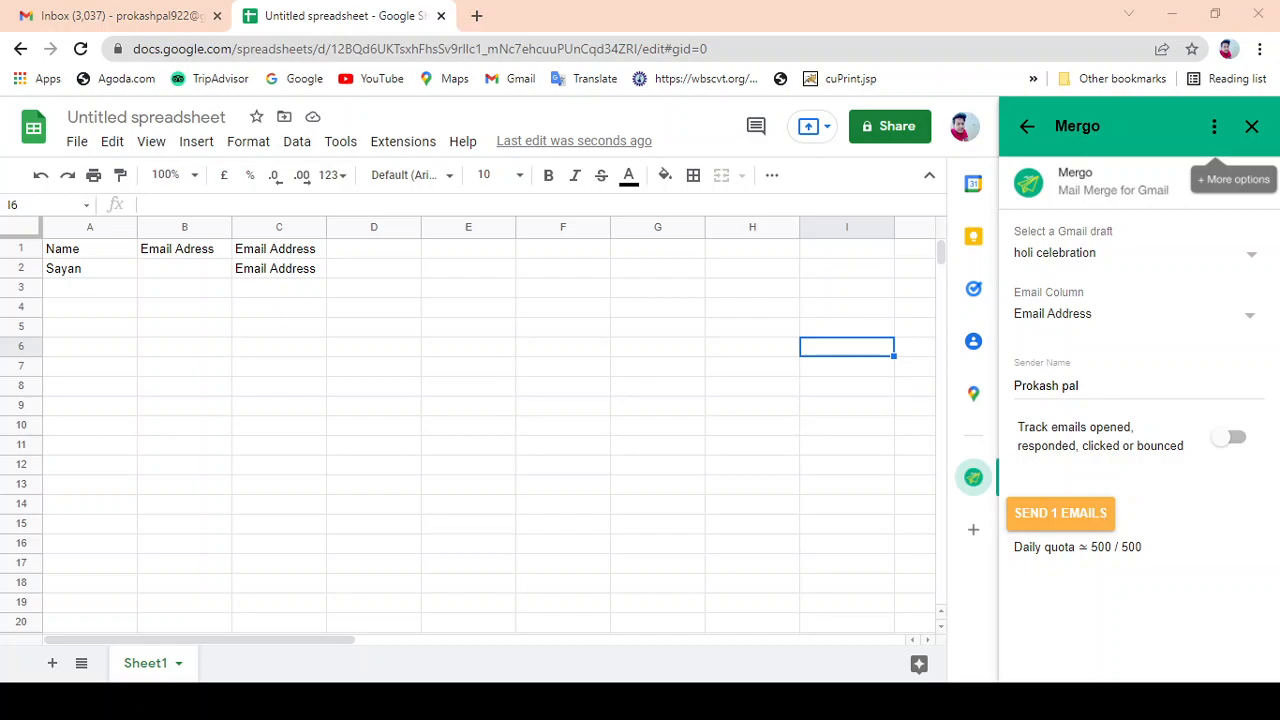